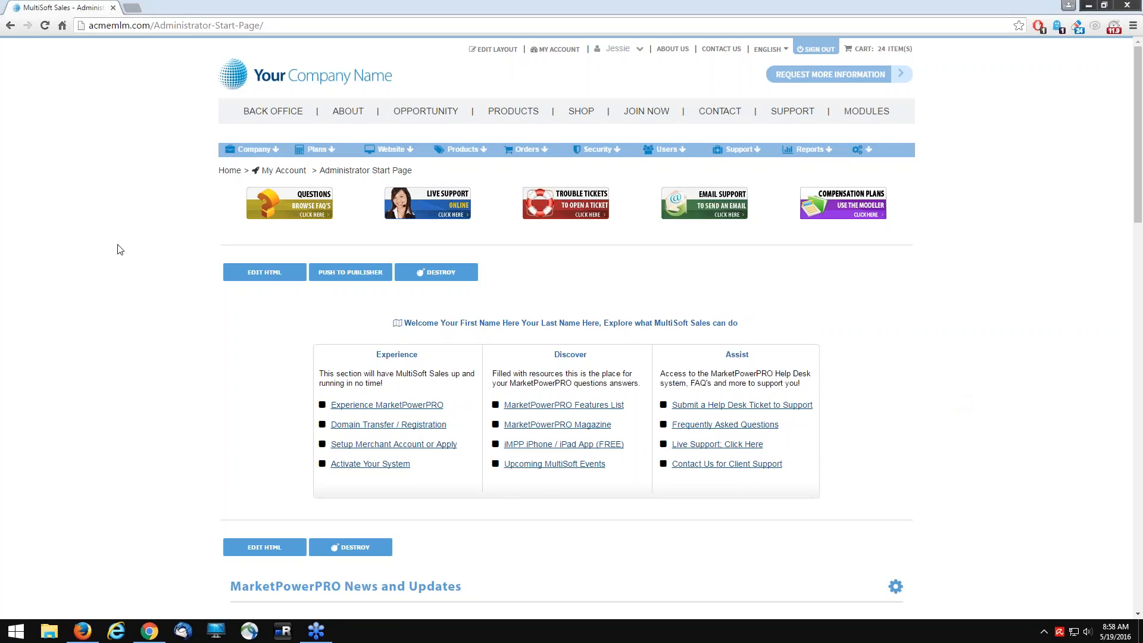
Step: Open the company's shipping configuration and save it with Real Time Integration as the shipment configuration
mouse_move(254, 154)
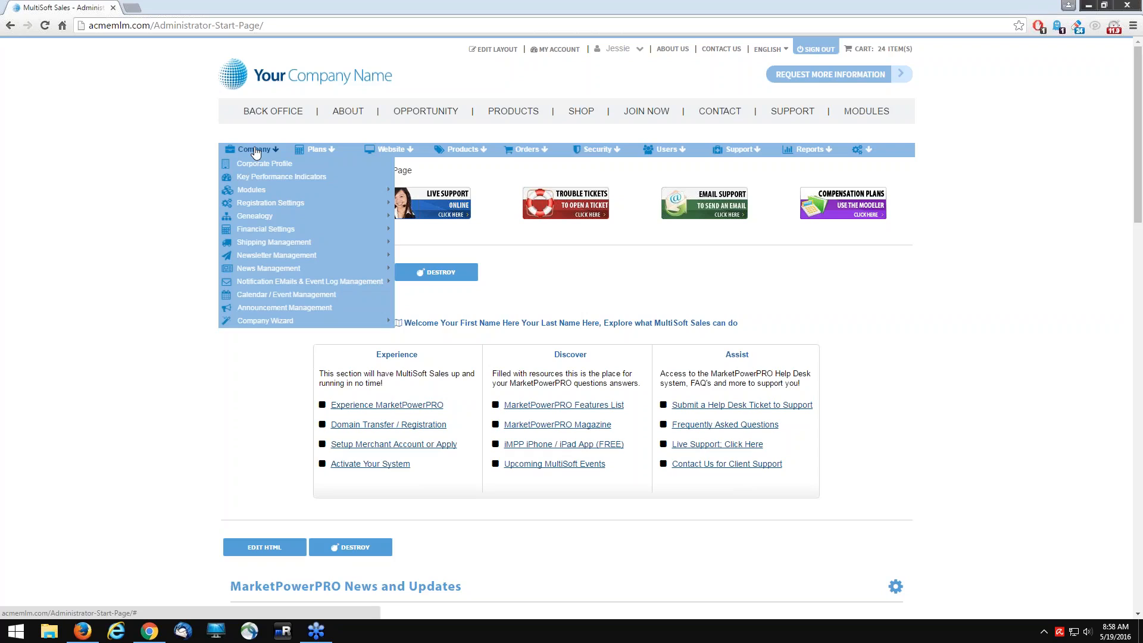
mouse_move(274, 244)
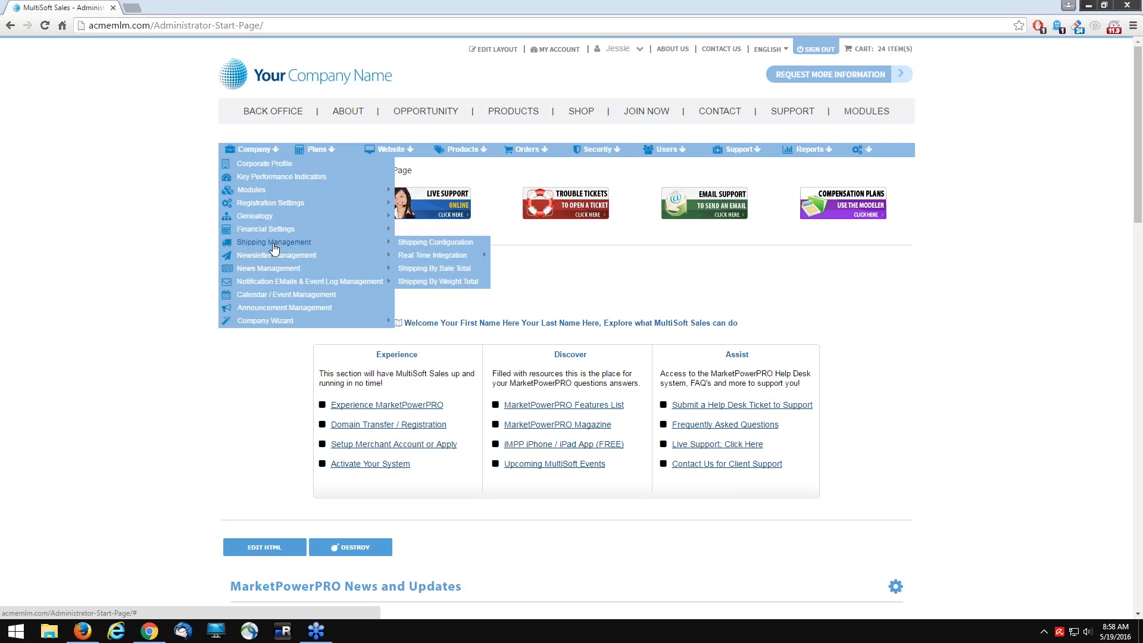
left_click(410, 248)
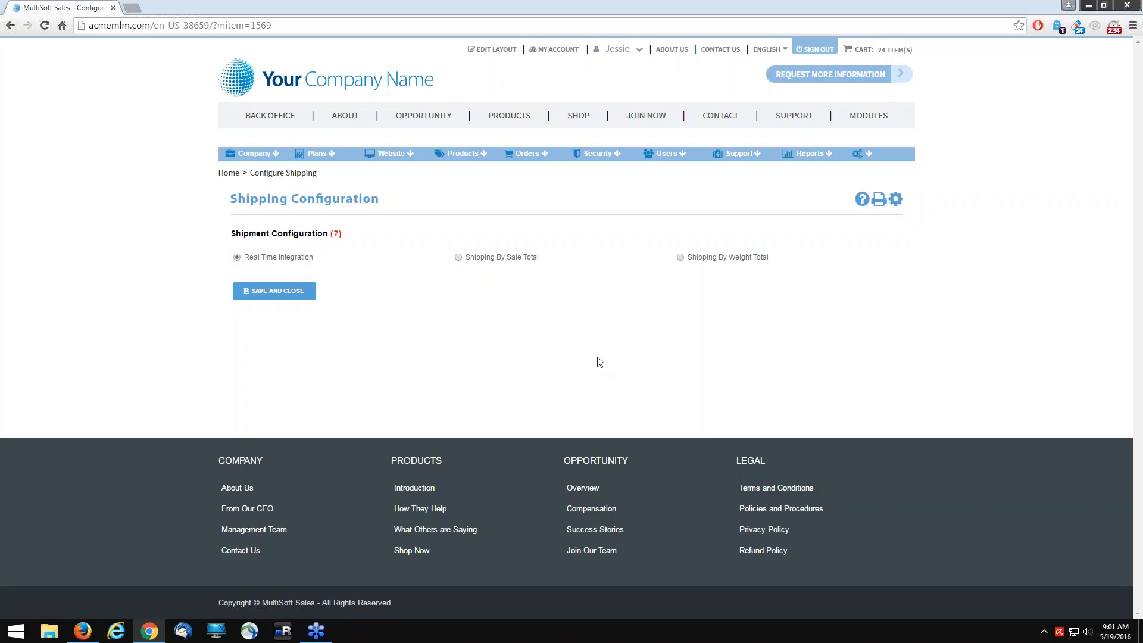
left_click(254, 287)
Step: Open the Products list under product management and look through the existing products
mouse_move(463, 154)
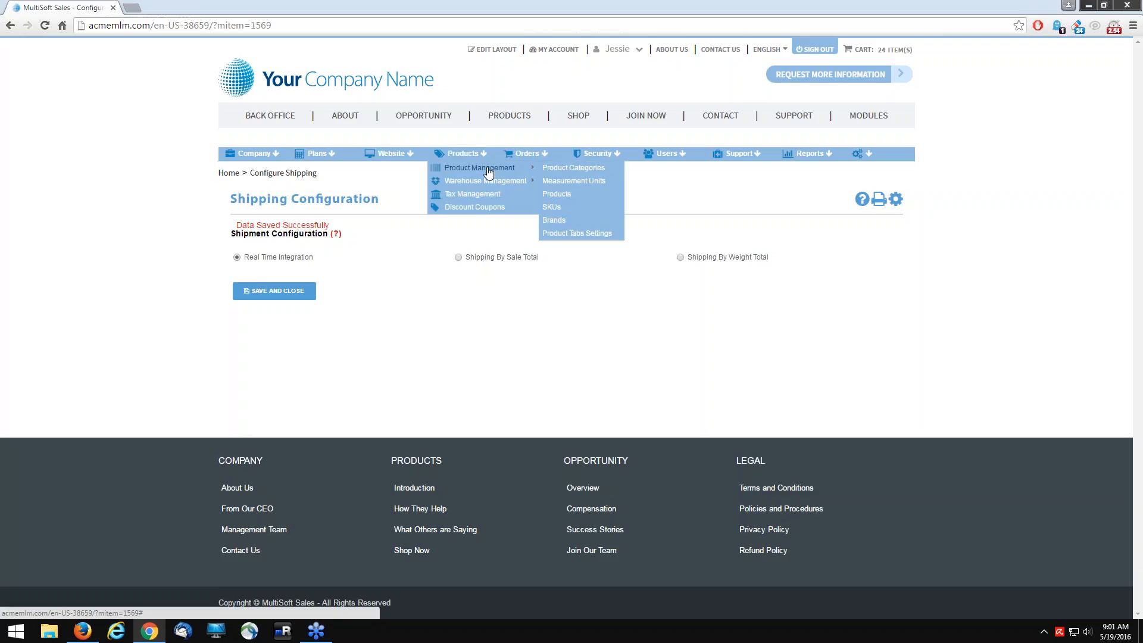
left_click(571, 196)
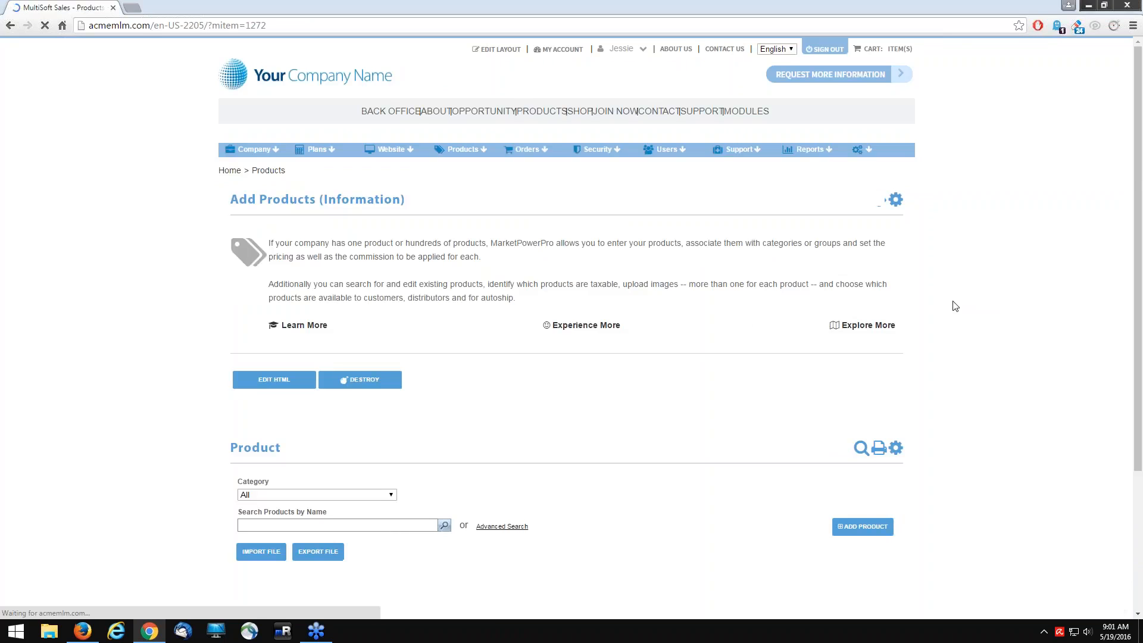
scroll(954, 306, "down", 3)
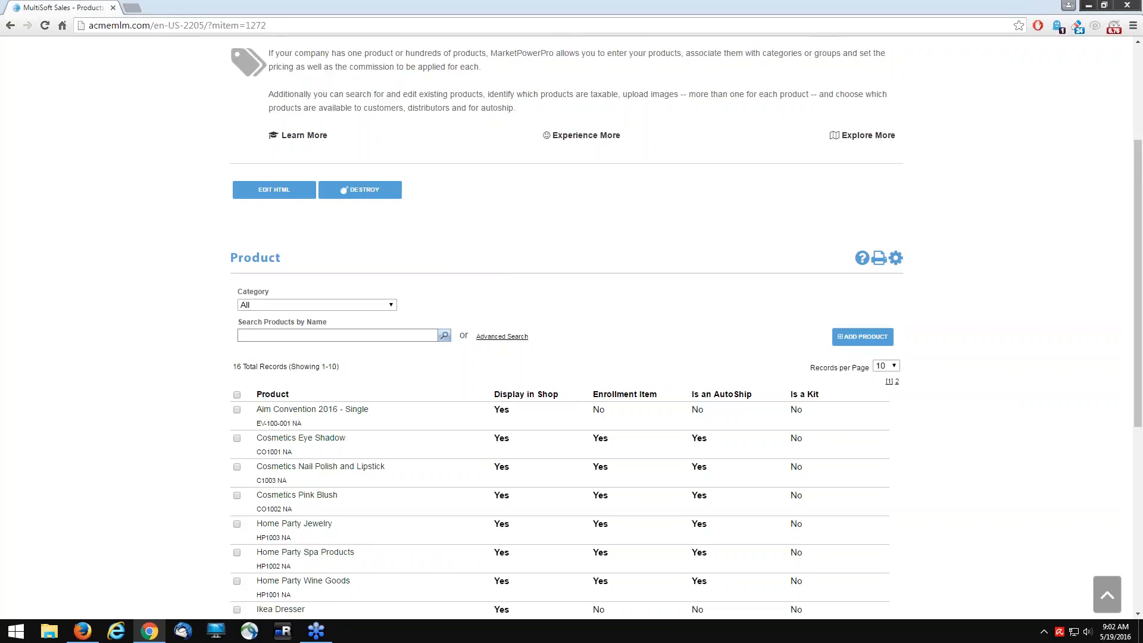
scroll(566, 328, "down", 3)
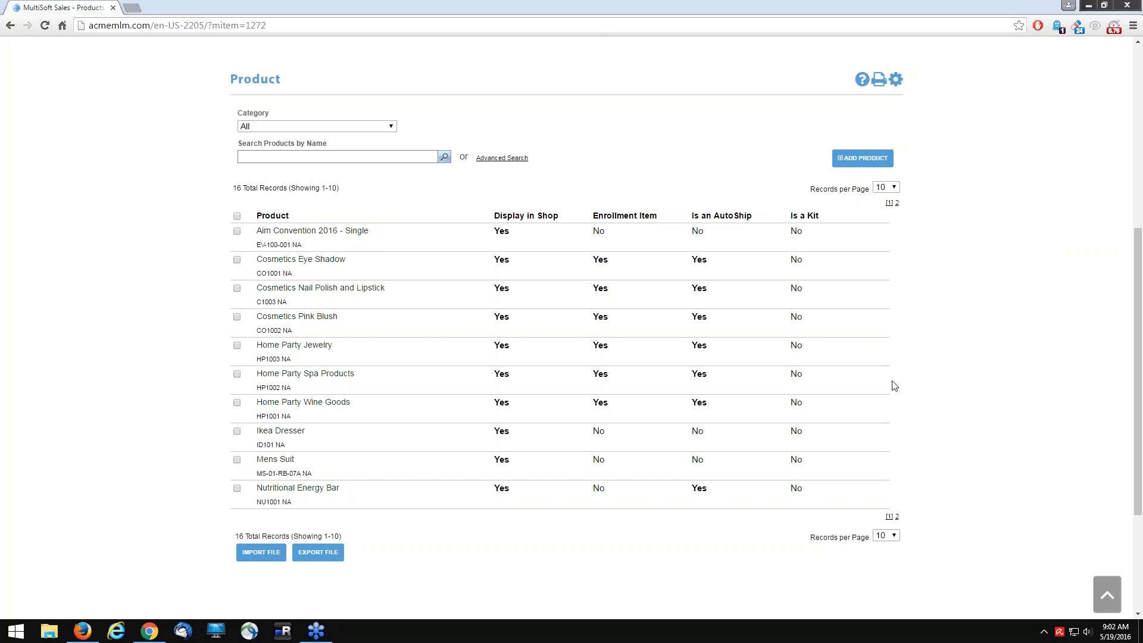
left_click(290, 436)
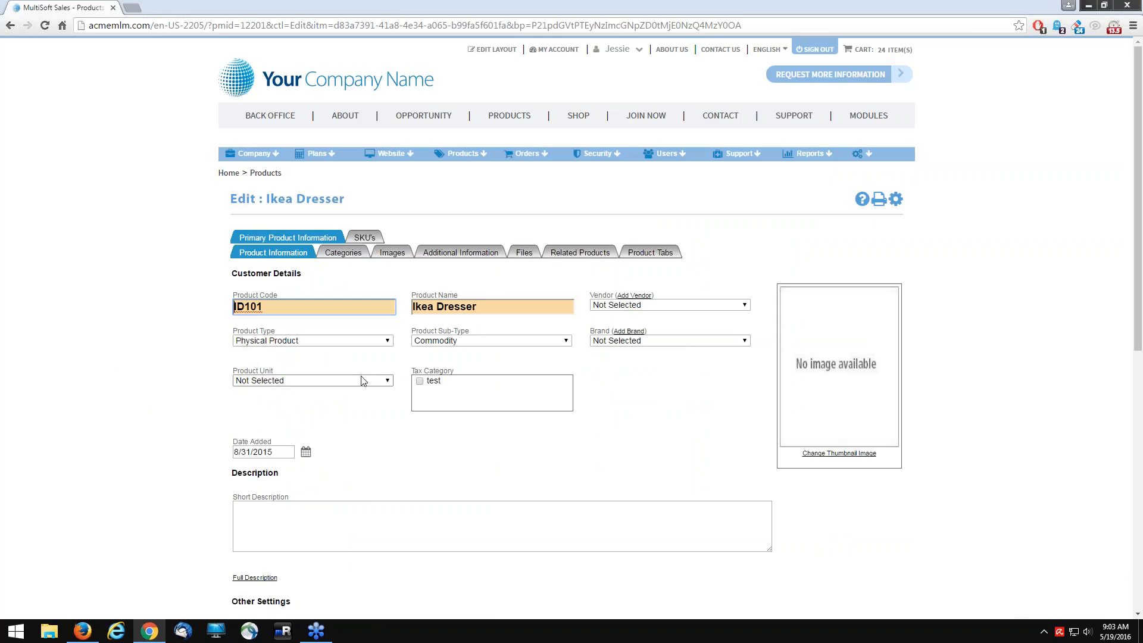
left_click(388, 382)
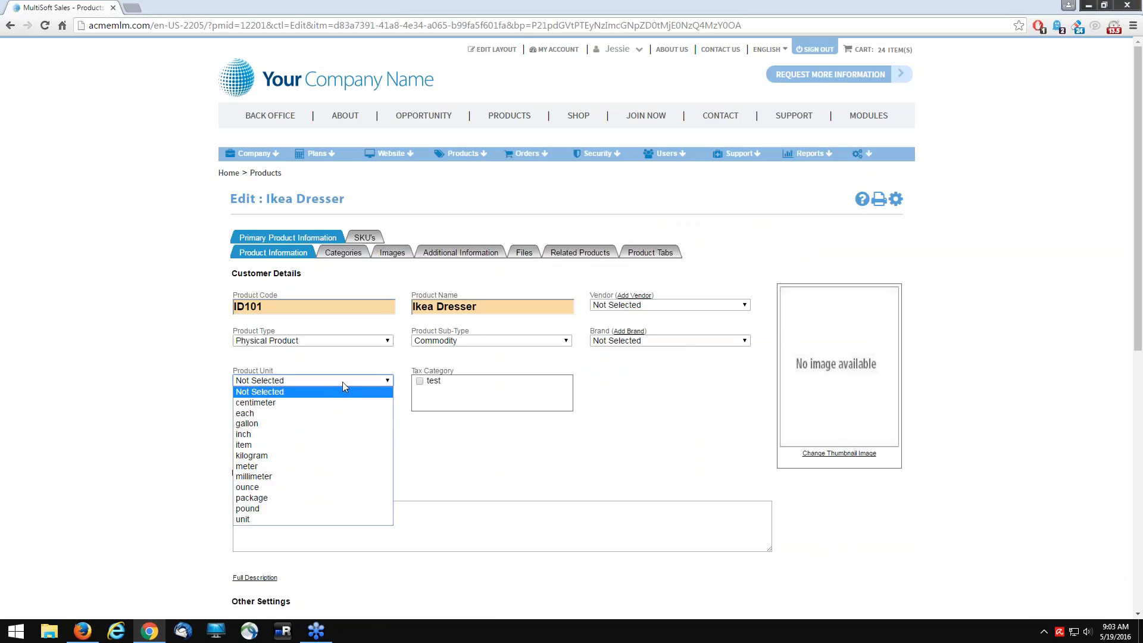
left_click(257, 520)
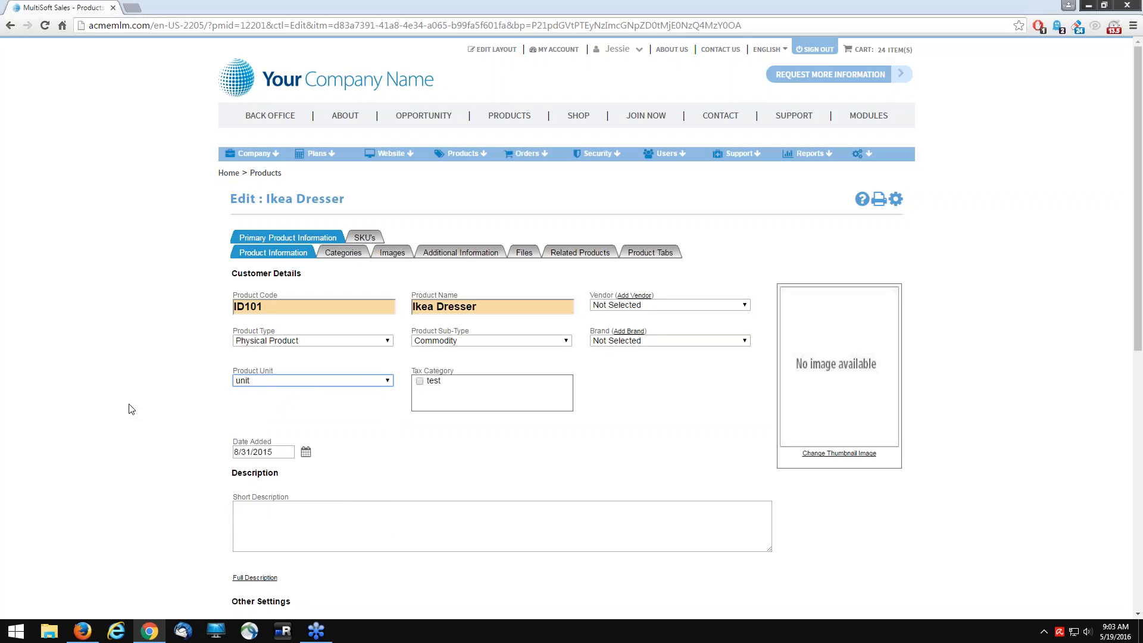
left_click(373, 238)
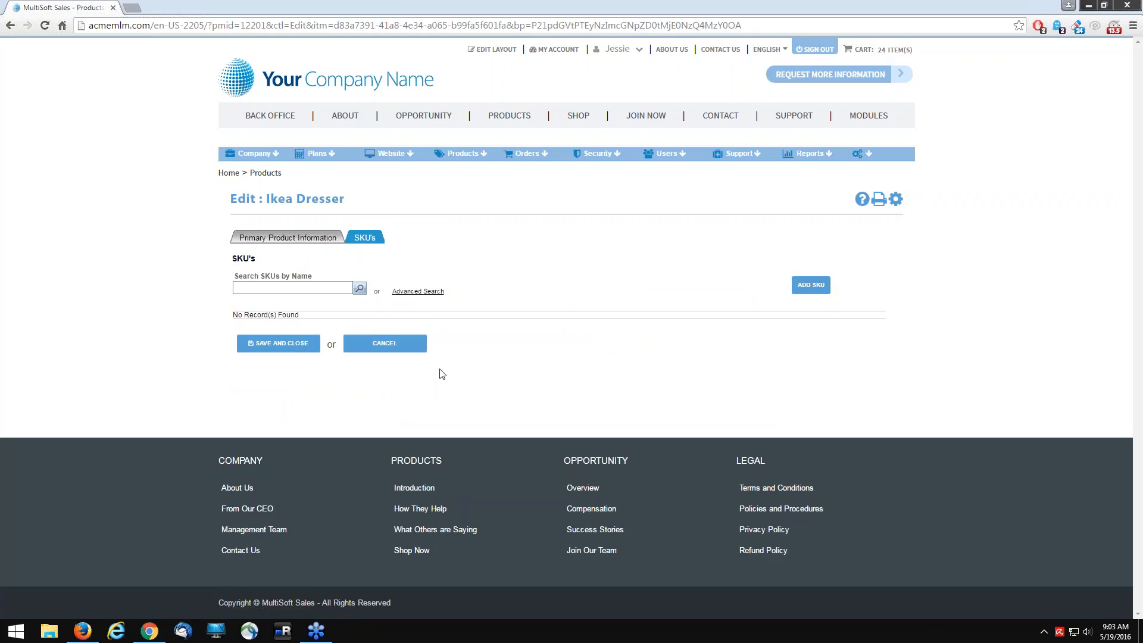
left_click(384, 354)
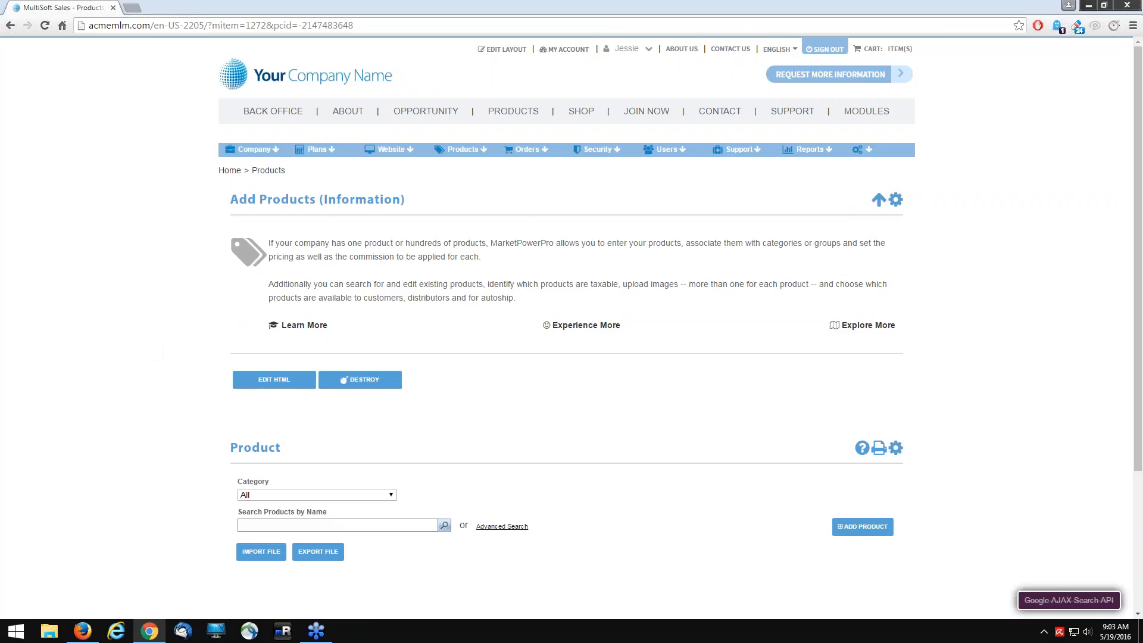
Step: Open the Cosmetics Eye Shadow product for editing and review its product information and other settings
scroll(146, 347, "down", 8)
mouse_move(301, 154)
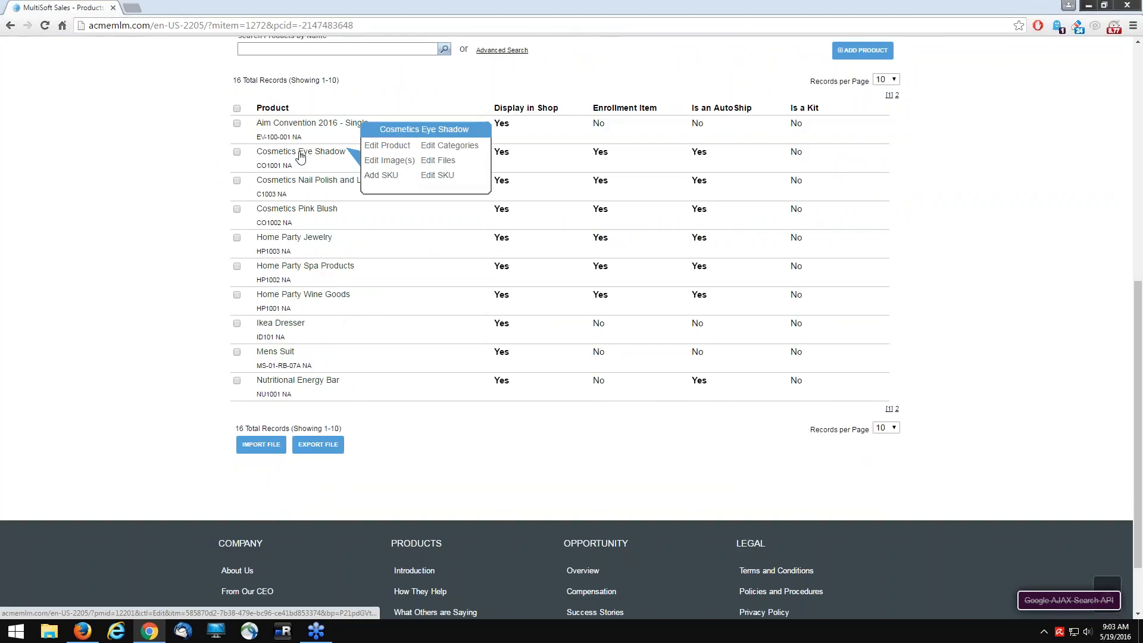
left_click(307, 157)
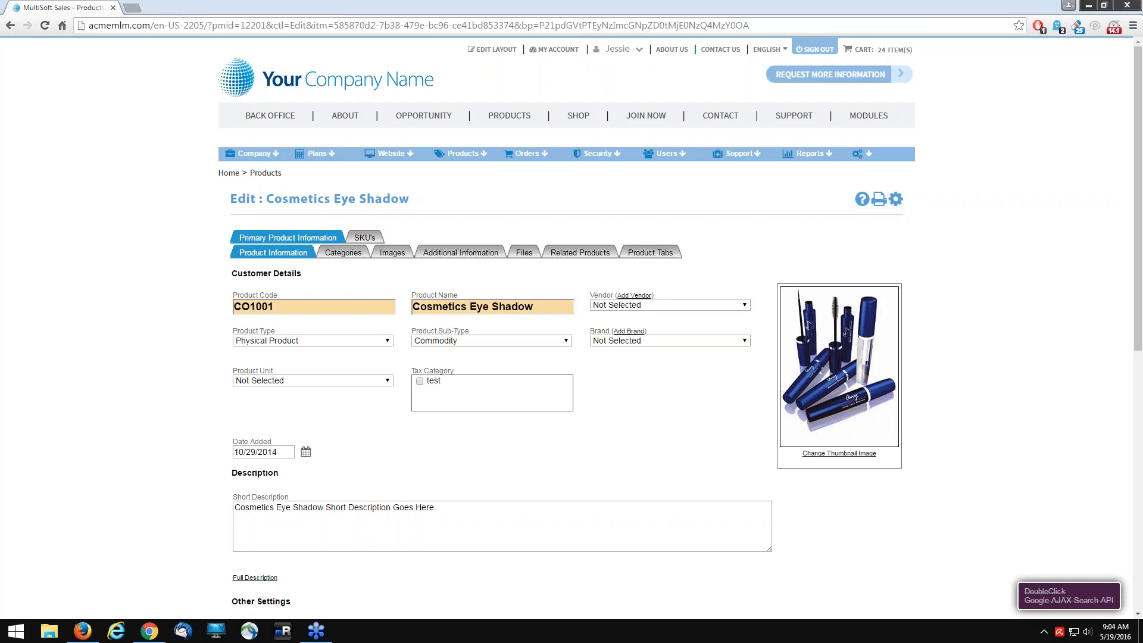
scroll(190, 334, "down", 5)
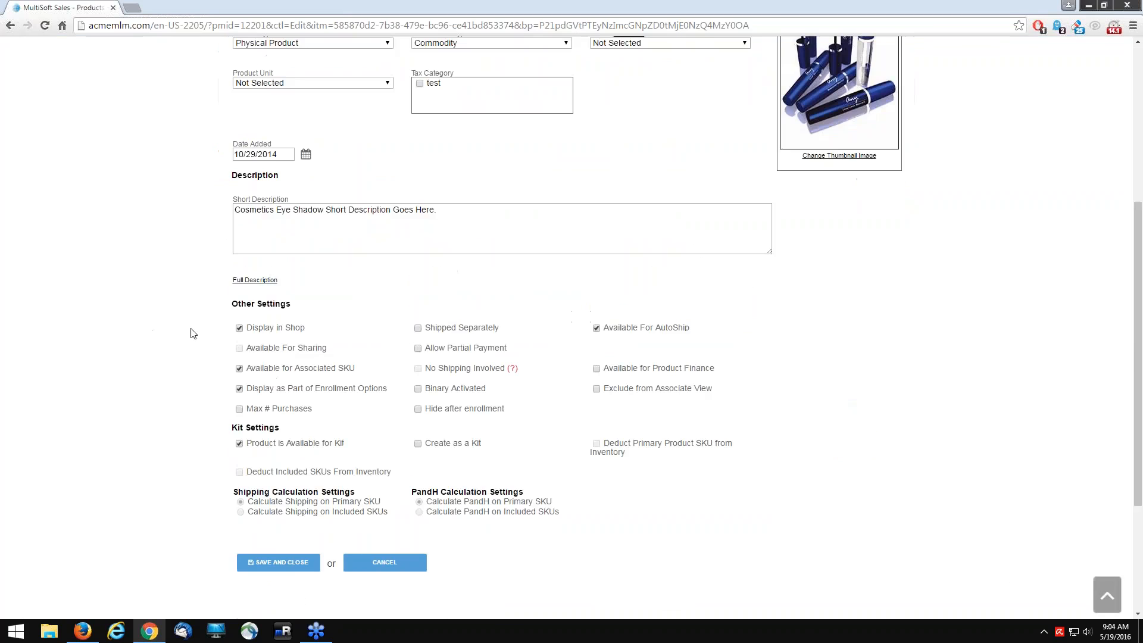
scroll(136, 137, "up", 1)
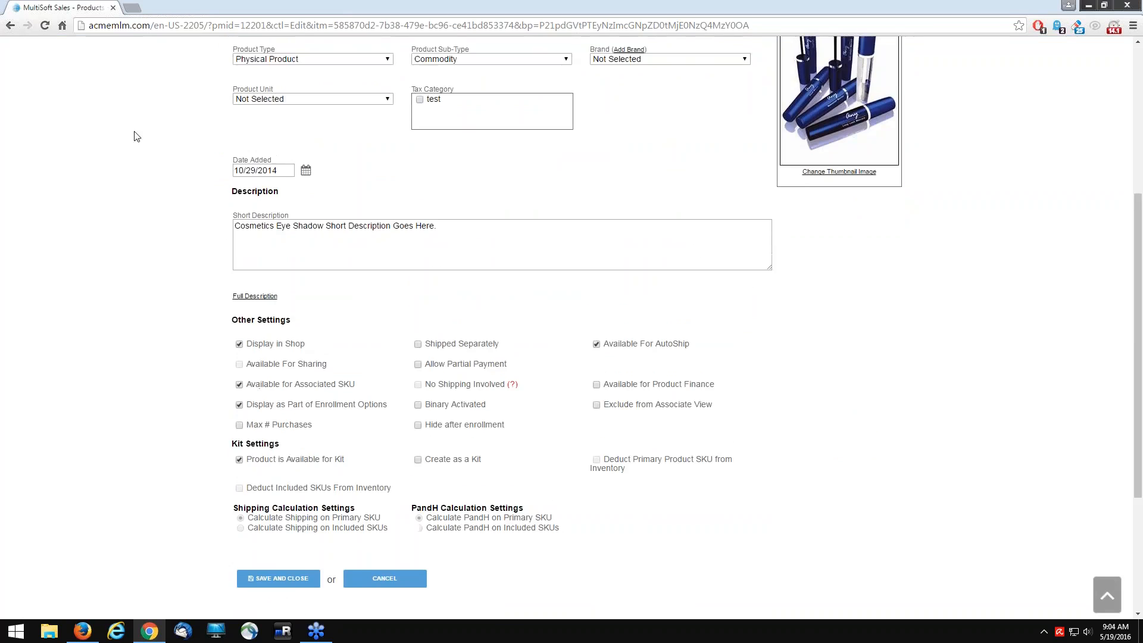
scroll(135, 136, "up", 3)
scroll(94, 378, "down", 2)
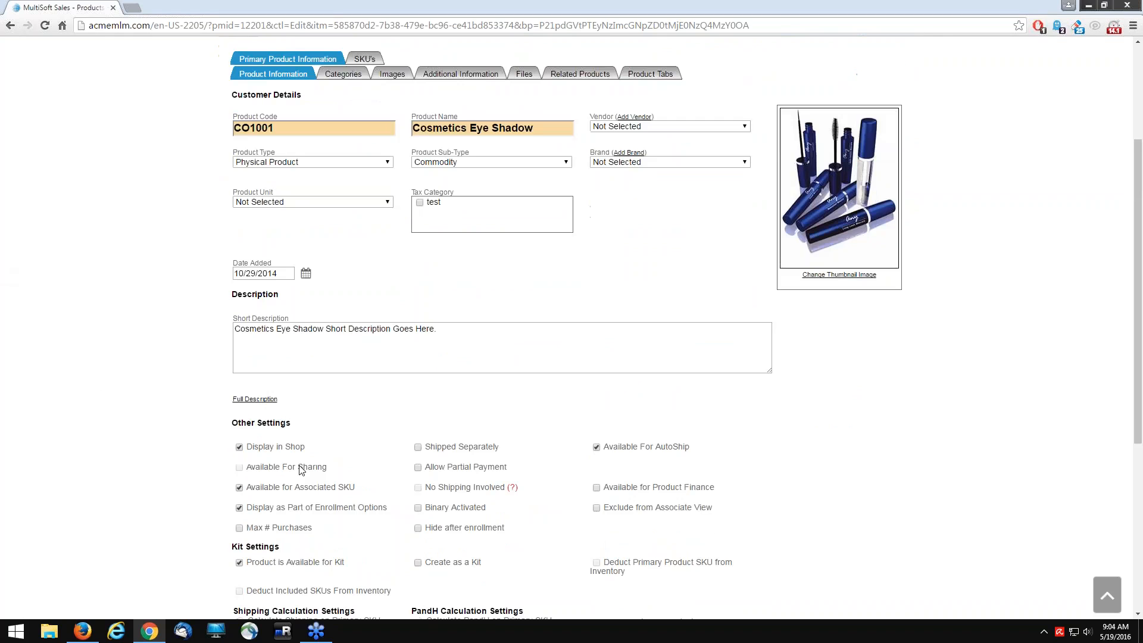
scroll(183, 457, "up", 3)
Step: Open the Cosmetics Eye Shadow SKU of this product and set its packaging type to Package
left_click(365, 237)
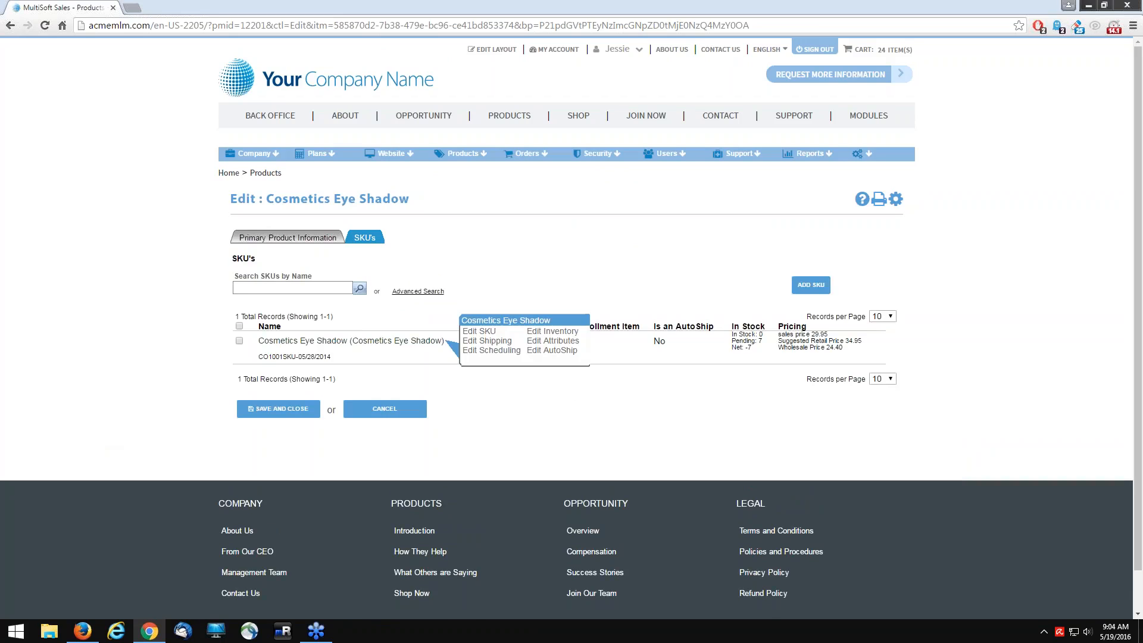
left_click(344, 343)
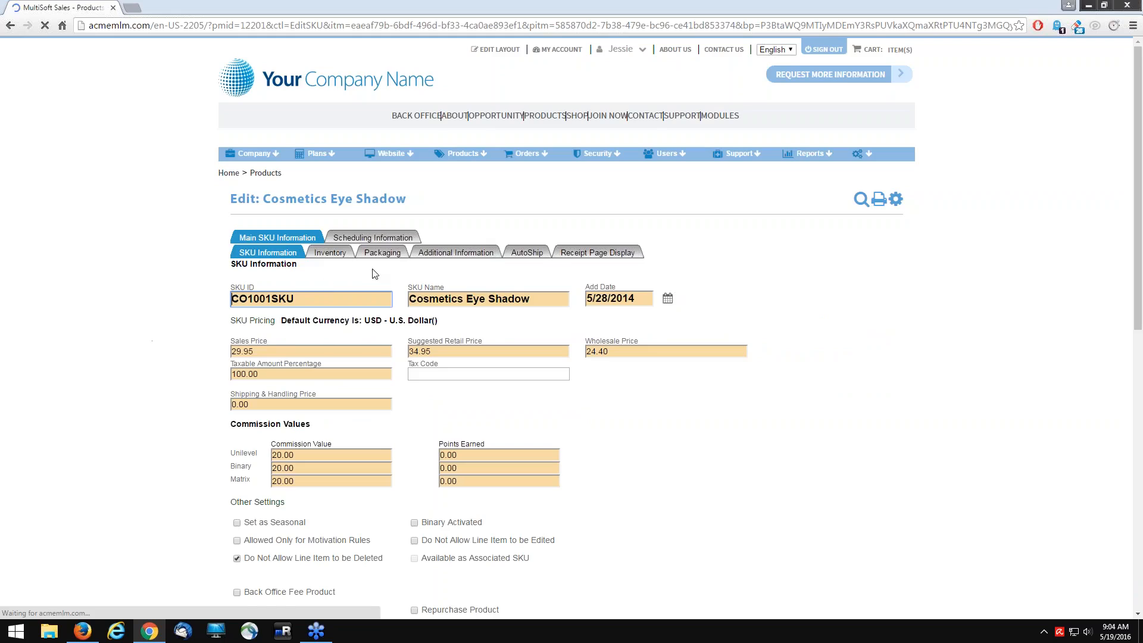
left_click(395, 255)
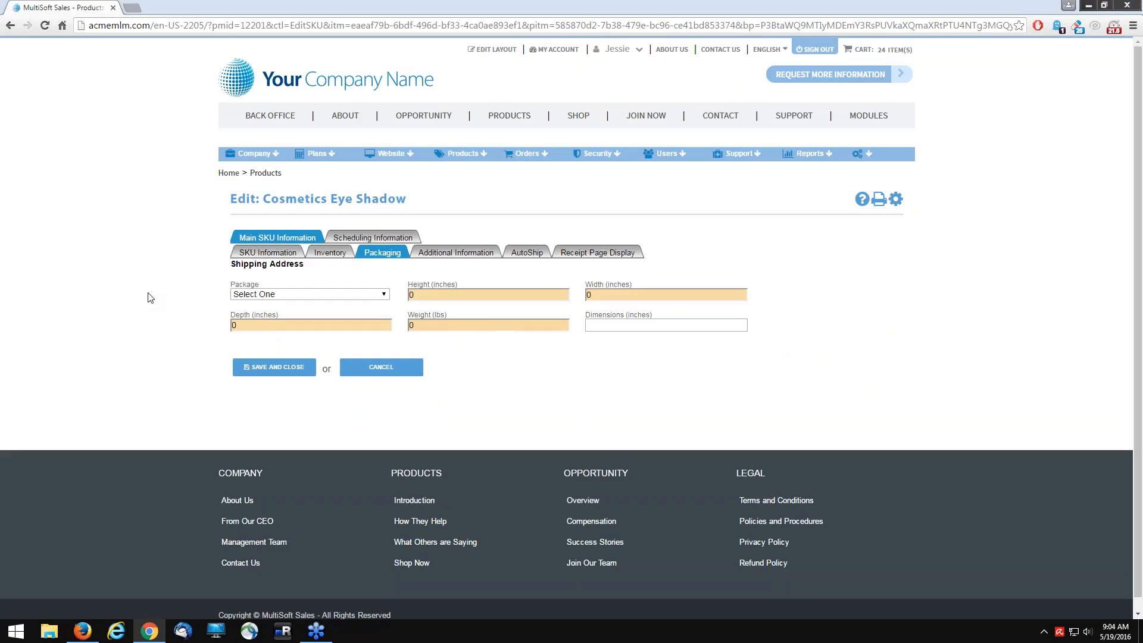
left_click(362, 296)
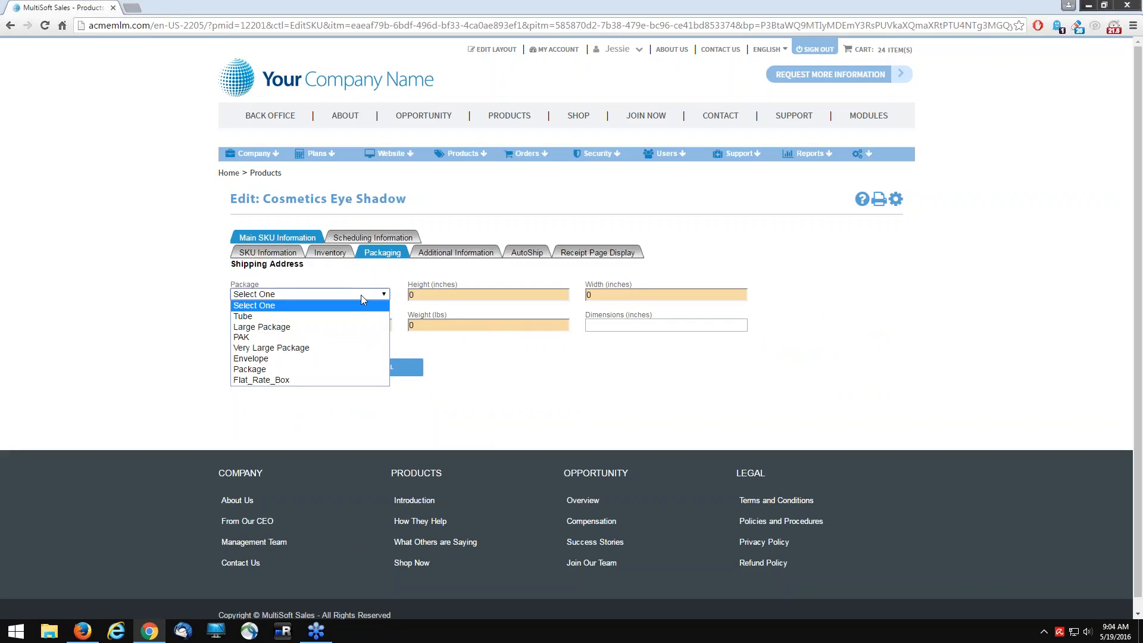
left_click(290, 370)
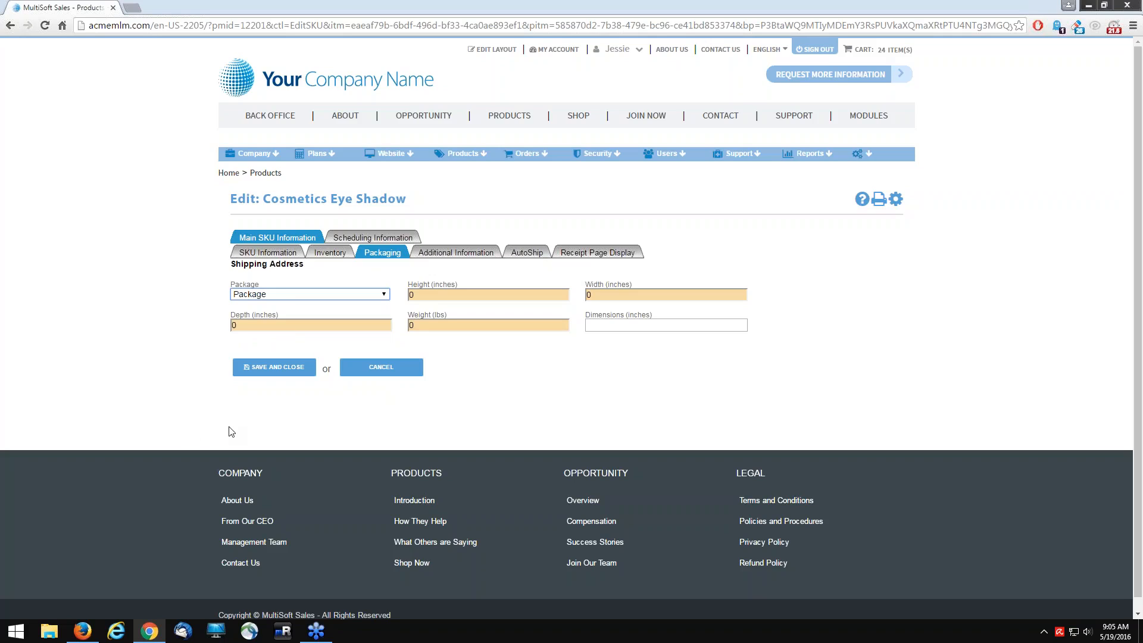
Step: Set the SKU's packaging weight to 1 lb, and save both the SKU and the product
left_click_drag(418, 327, 282, 335)
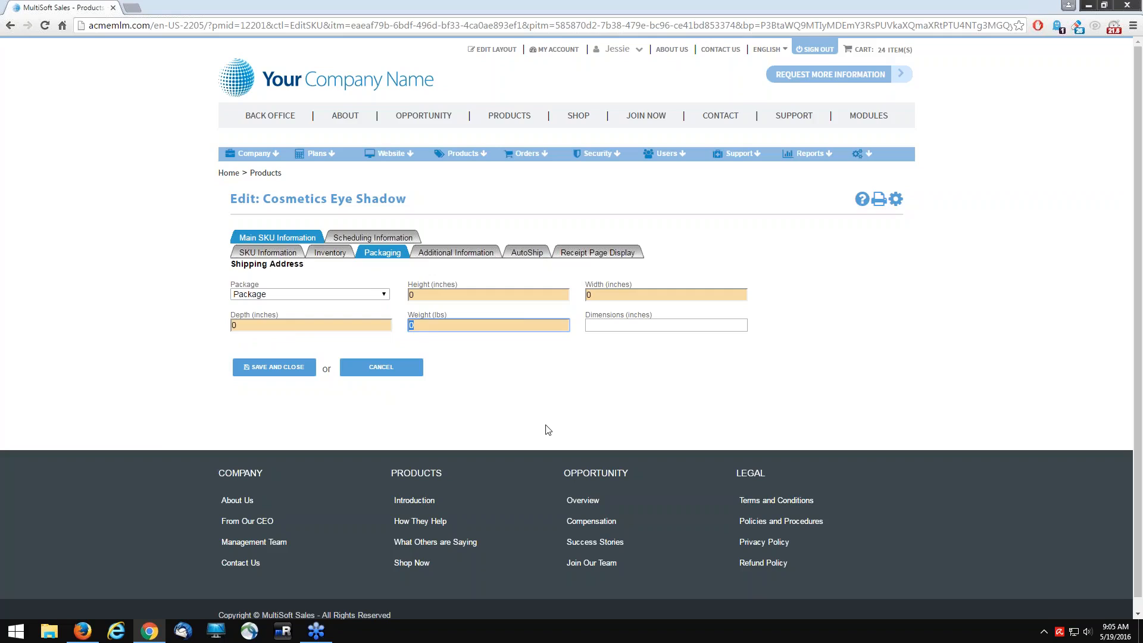
type("0.78")
key("ctrl+a")
type("1")
left_click(274, 367)
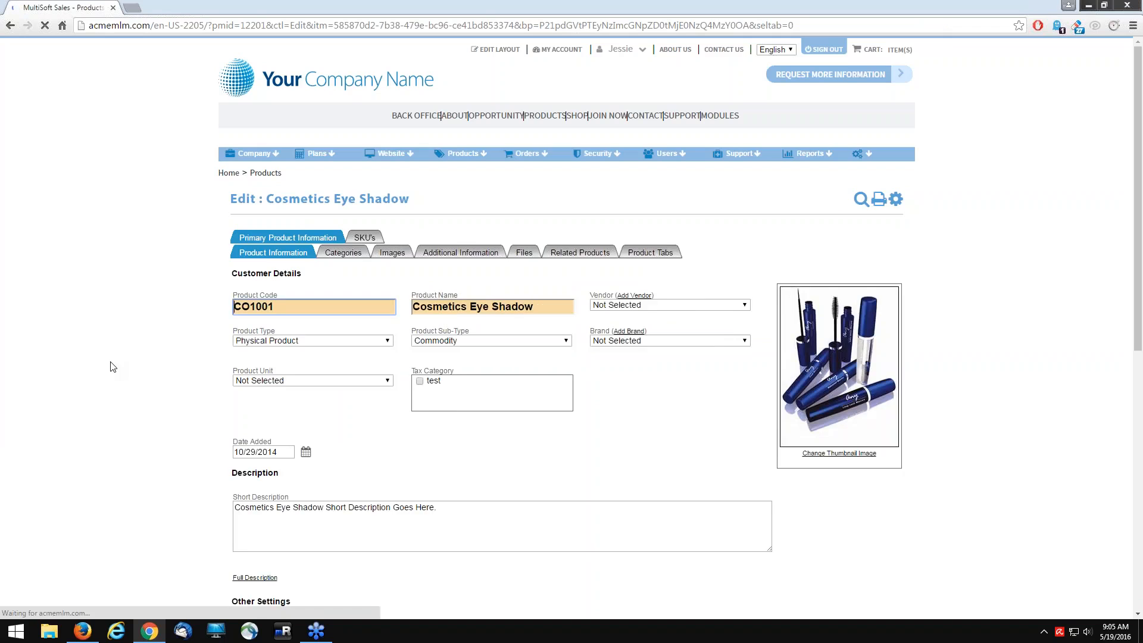
scroll(112, 367, "down", 8)
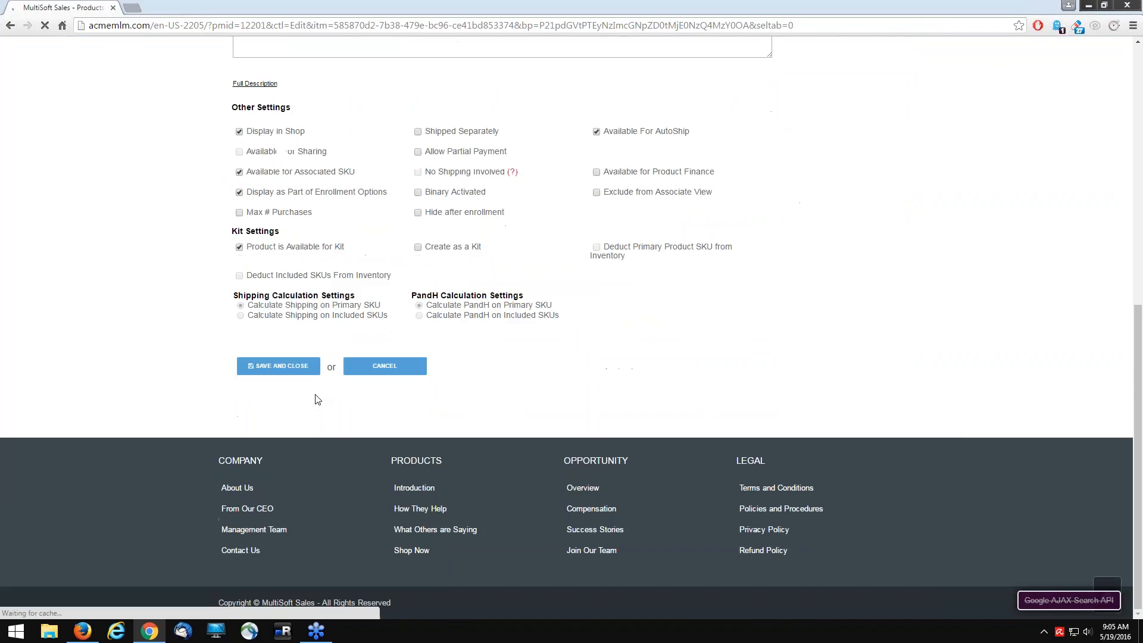
left_click(288, 360)
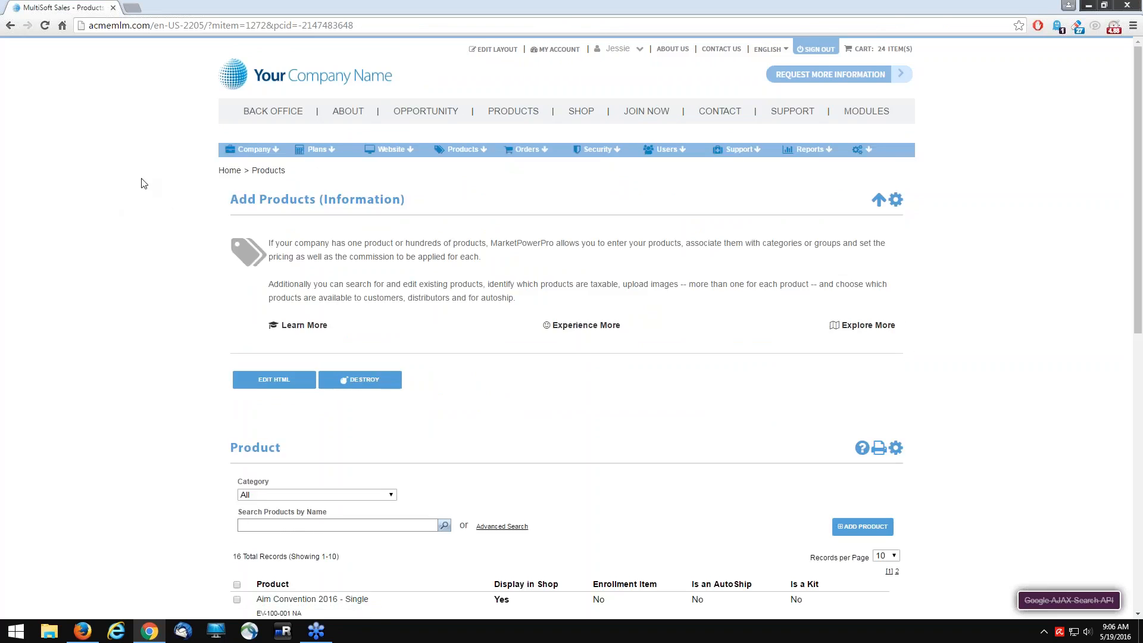
Step: Open the real-time integration Shipping Methods page and highlight the Important Reminder about autoship orders
mouse_move(256, 154)
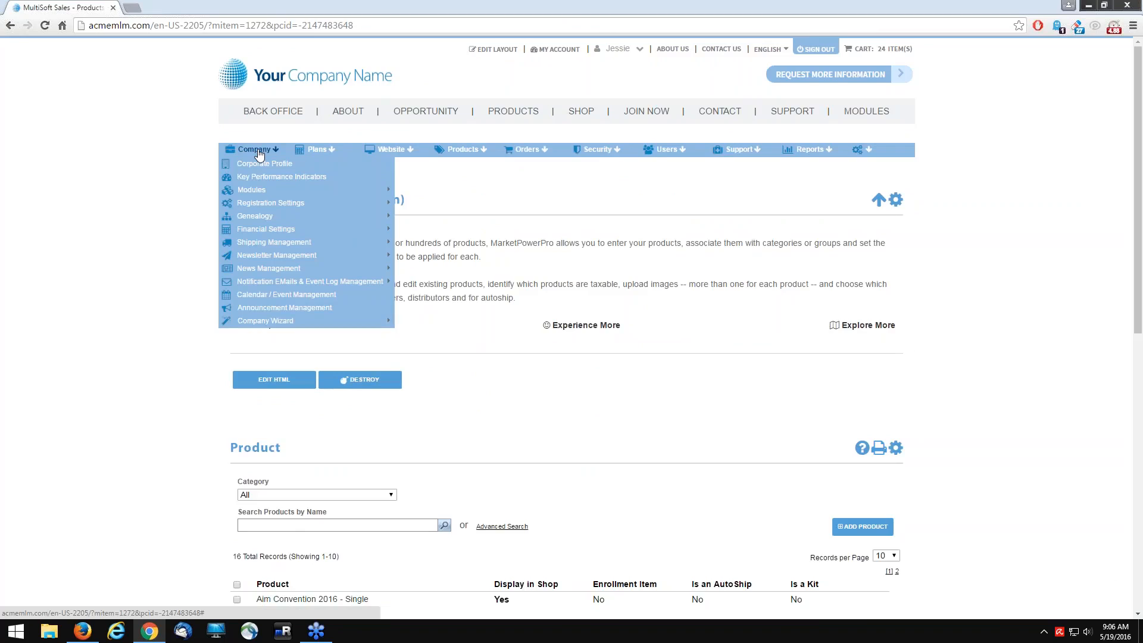
mouse_move(280, 247)
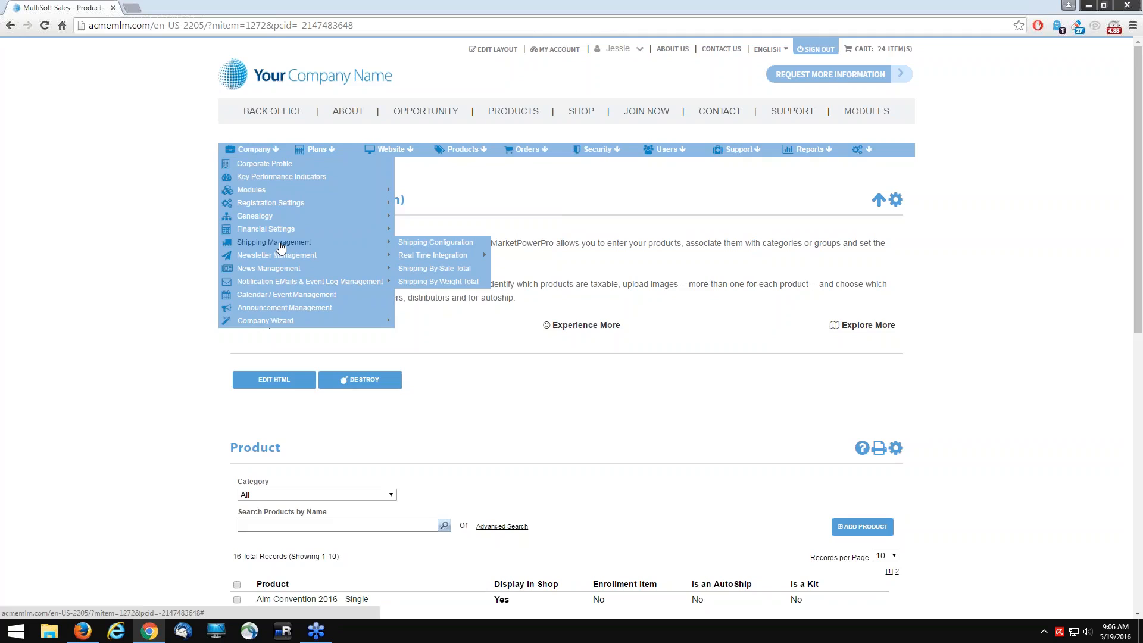
mouse_move(445, 262)
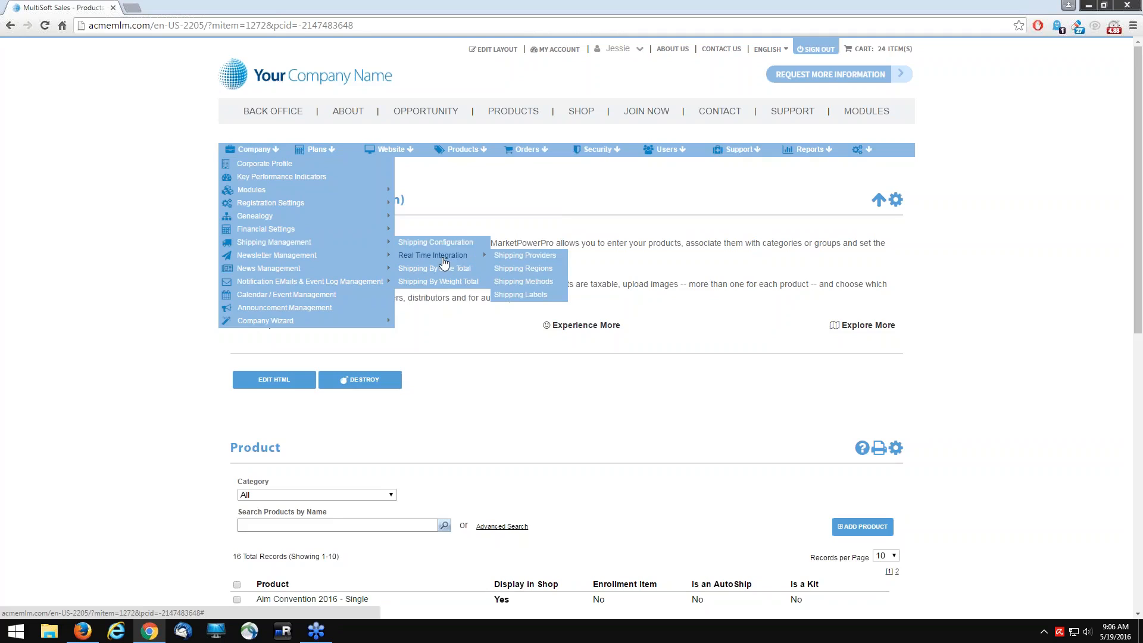
left_click(552, 283)
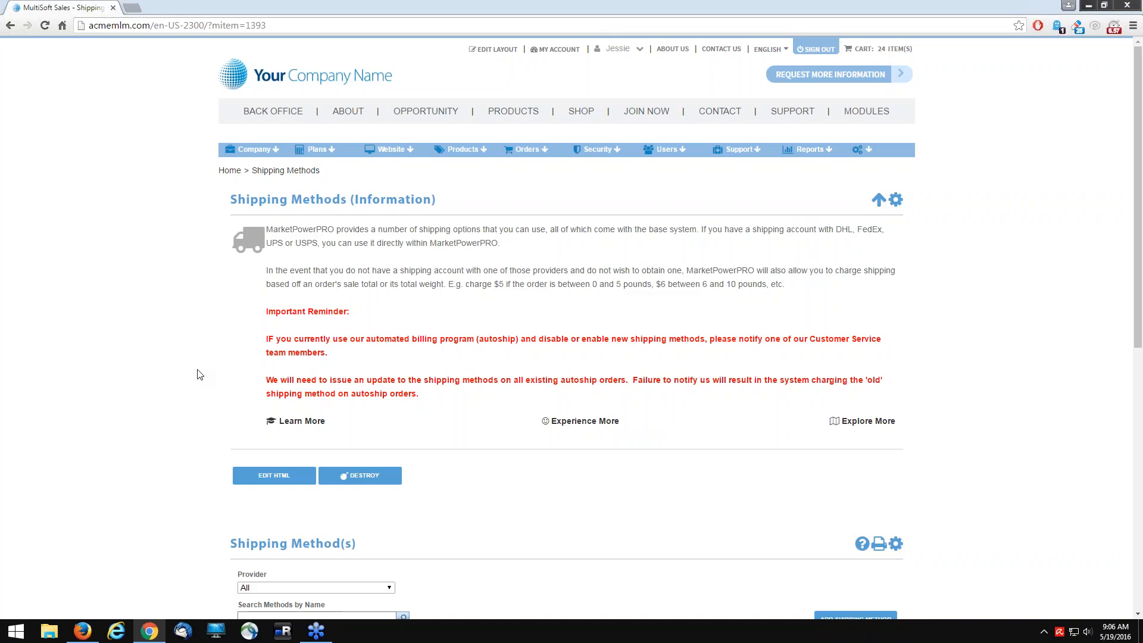
scroll(200, 375, "down", 1)
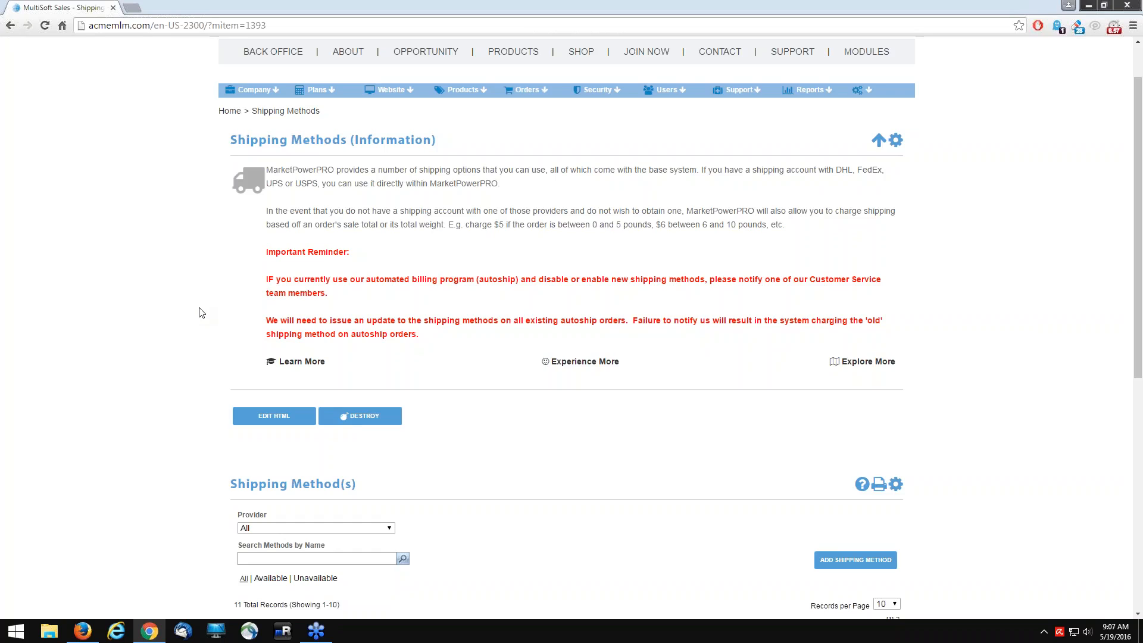
left_click_drag(430, 337, 267, 251)
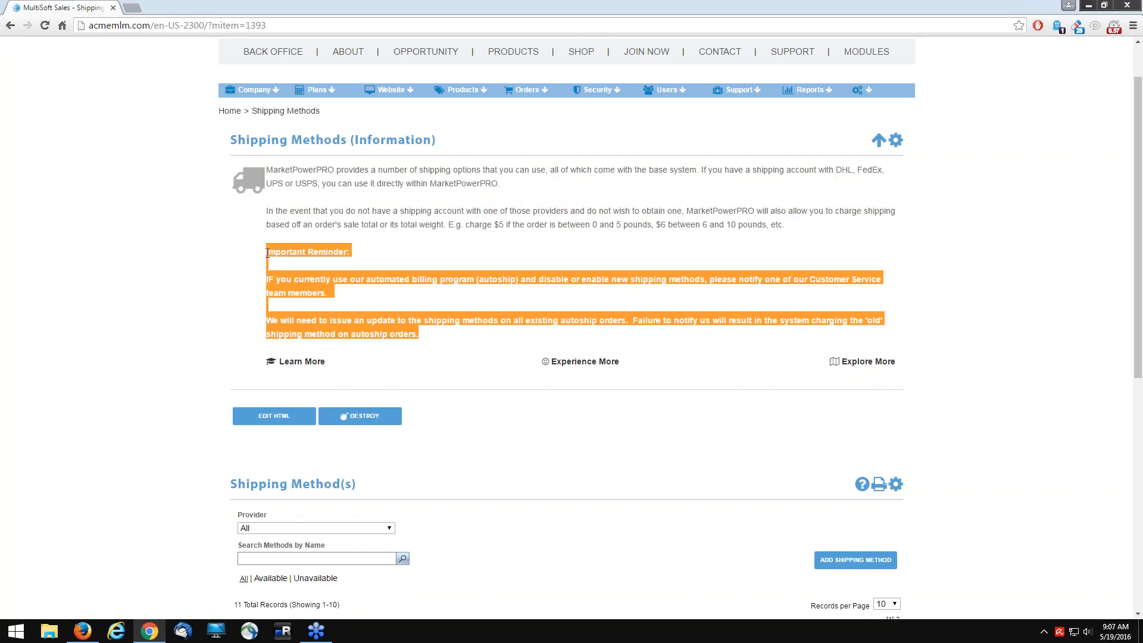
left_click(142, 343)
Step: Open the Fixed Price shipping method, set its handling fee to 7.95, and mark it as available
scroll(143, 345, "down", 6)
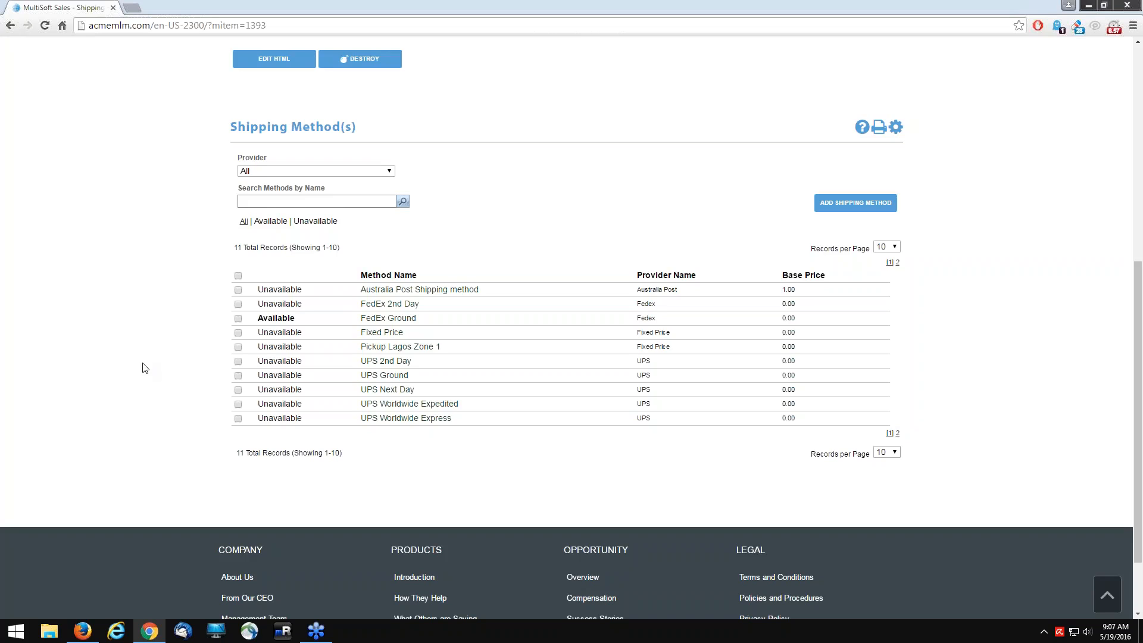
left_click(385, 343)
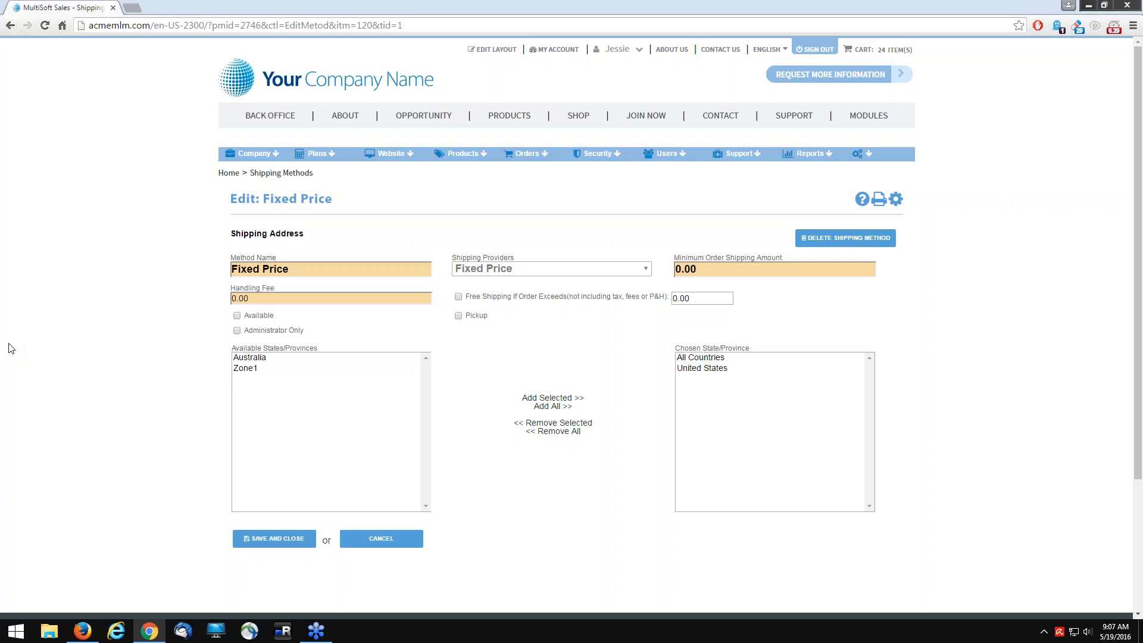
left_click(250, 299)
key("ctrl+a")
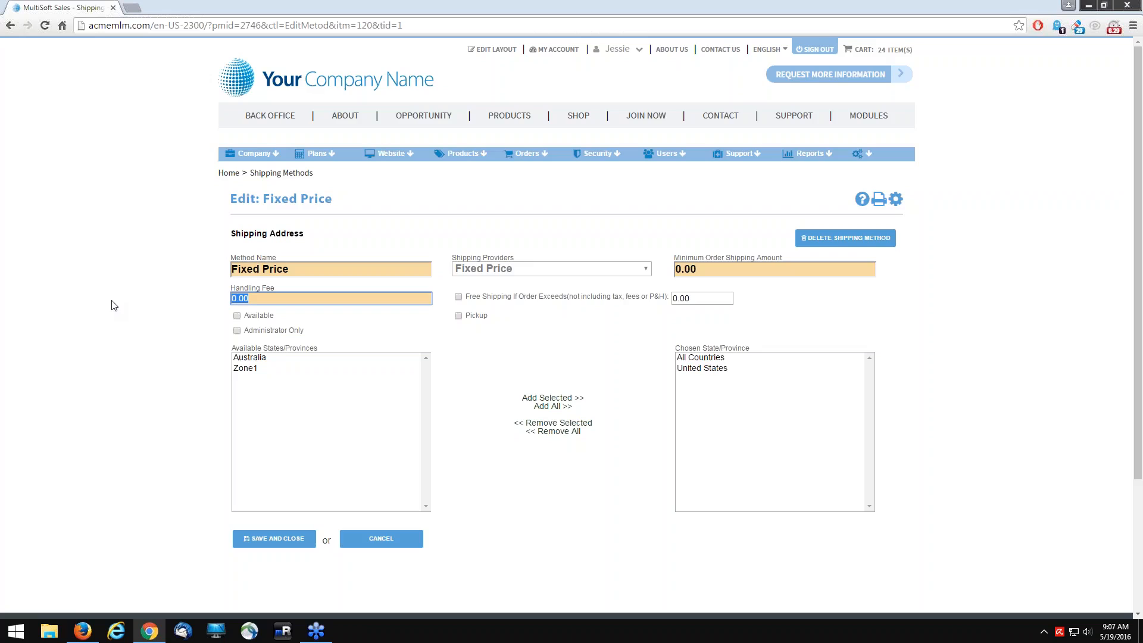
type("7.95")
left_click(237, 316)
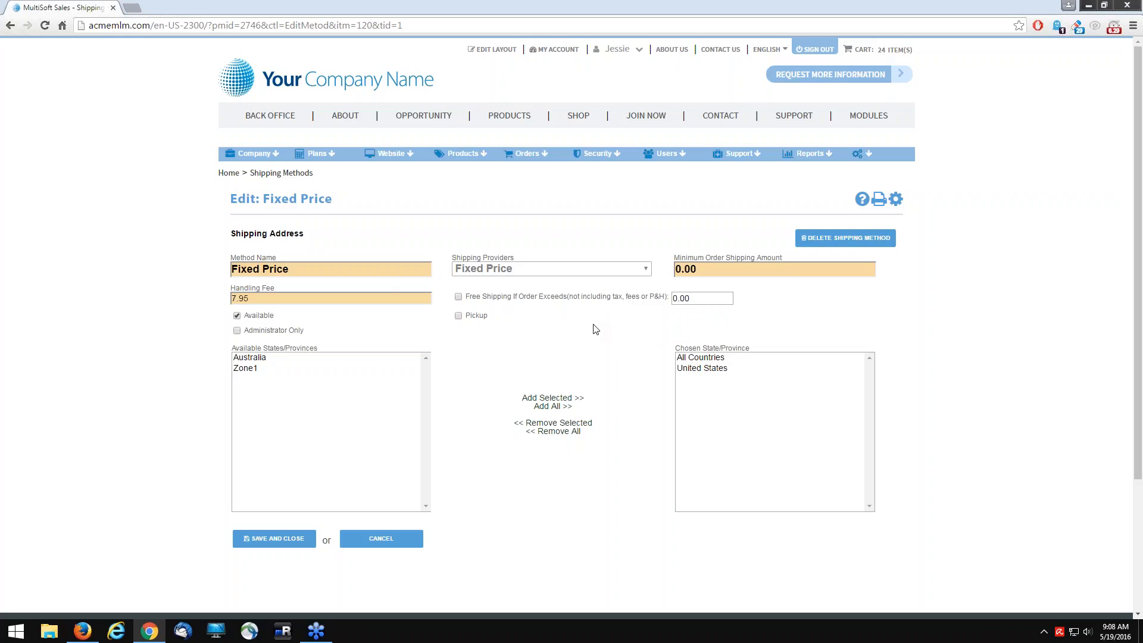
Step: Try free shipping for orders exceeding 99.00, and restore the threshold to 0.00 with the option off
left_click(458, 298)
left_click_drag(695, 299, 605, 304)
type("99.00")
left_click_drag(716, 298, 424, 331)
type("0.00")
left_click(459, 297)
Step: Review the minimum order shipping amount and the chosen All Countries region, and save the Fixed Price method
left_click_drag(681, 269, 658, 271)
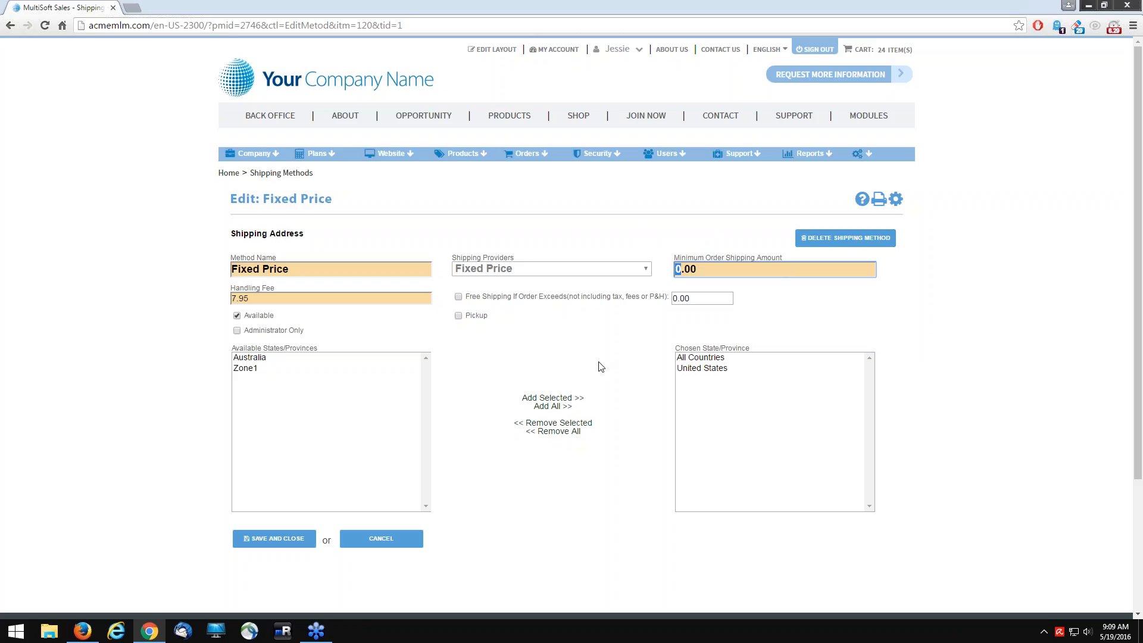
left_click(842, 324)
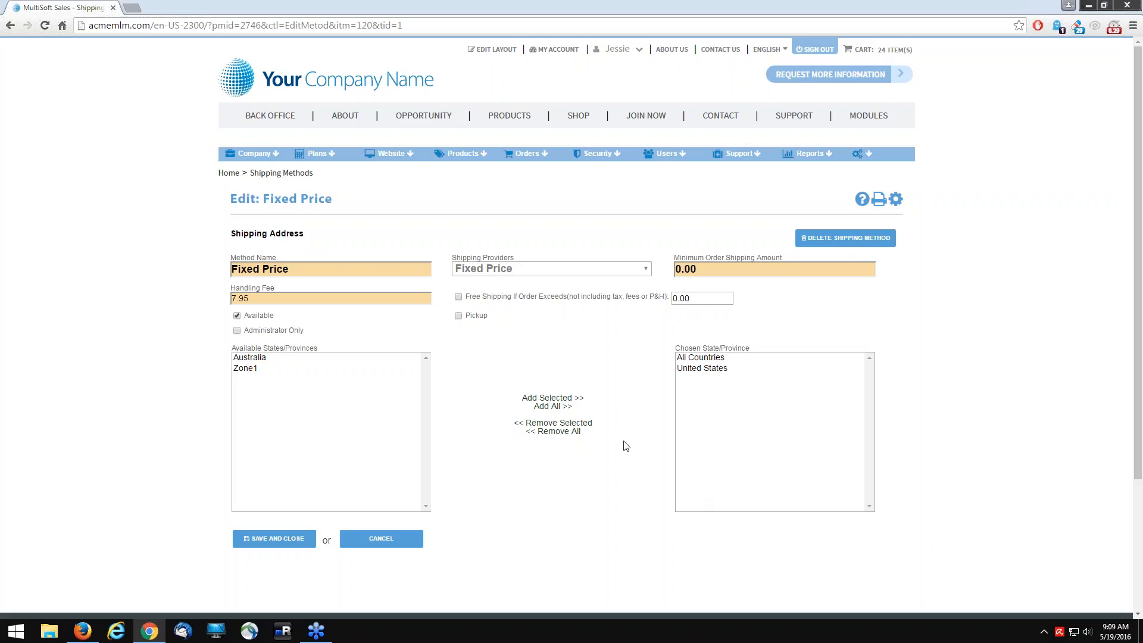
left_click(706, 359)
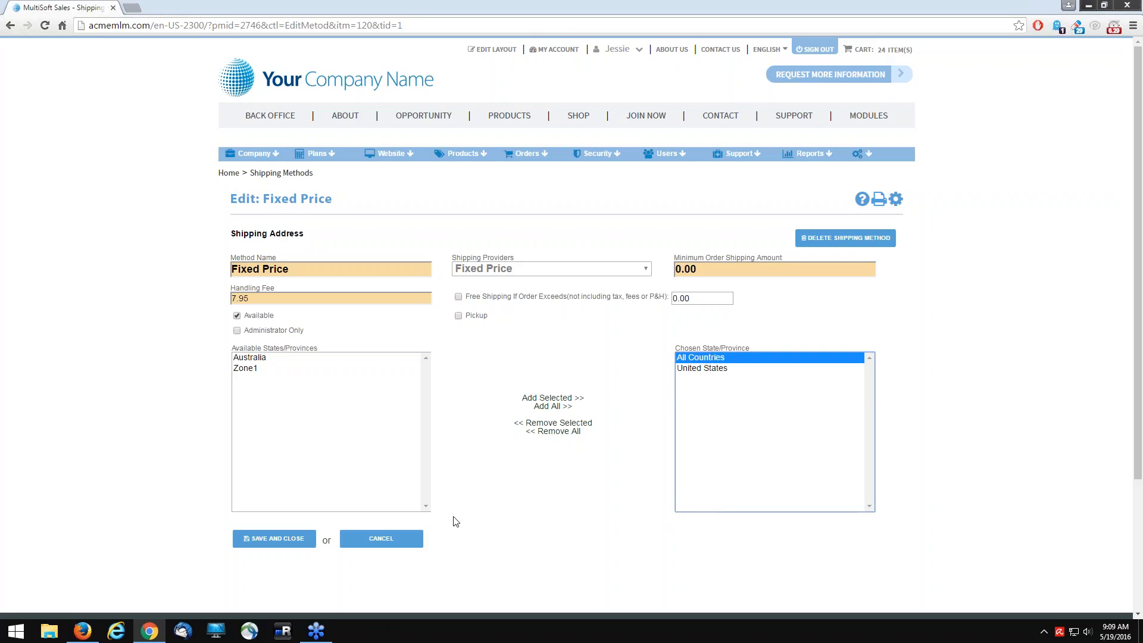
left_click(292, 544)
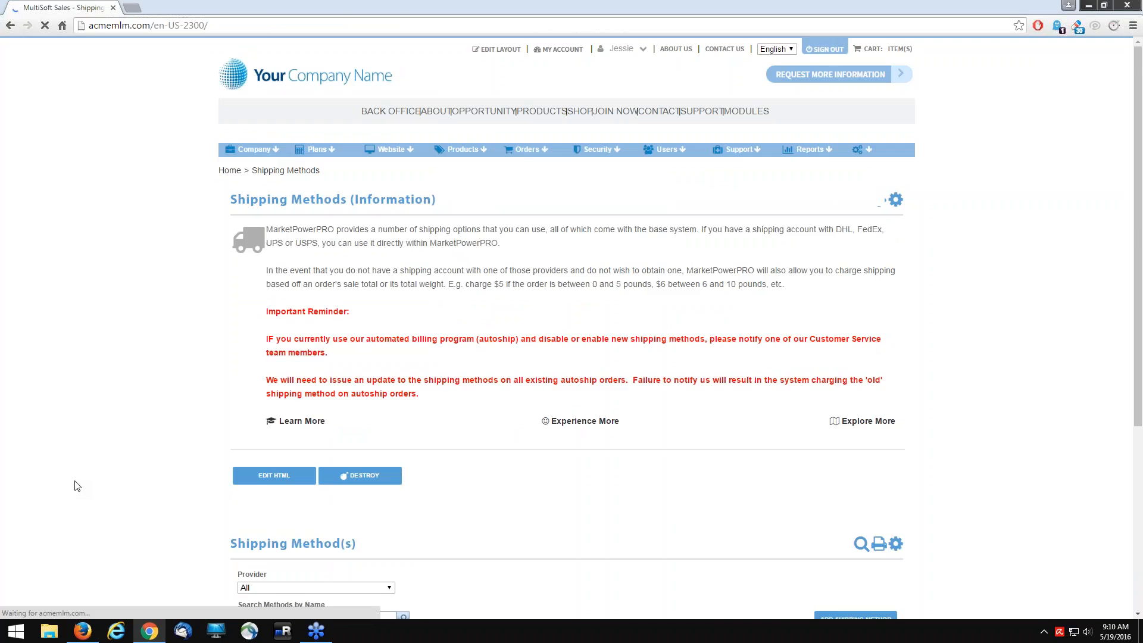
Step: Make the FedEx Ground shipping method unavailable in the list of shipping methods
scroll(75, 486, "down", 5)
scroll(232, 325, "down", 3)
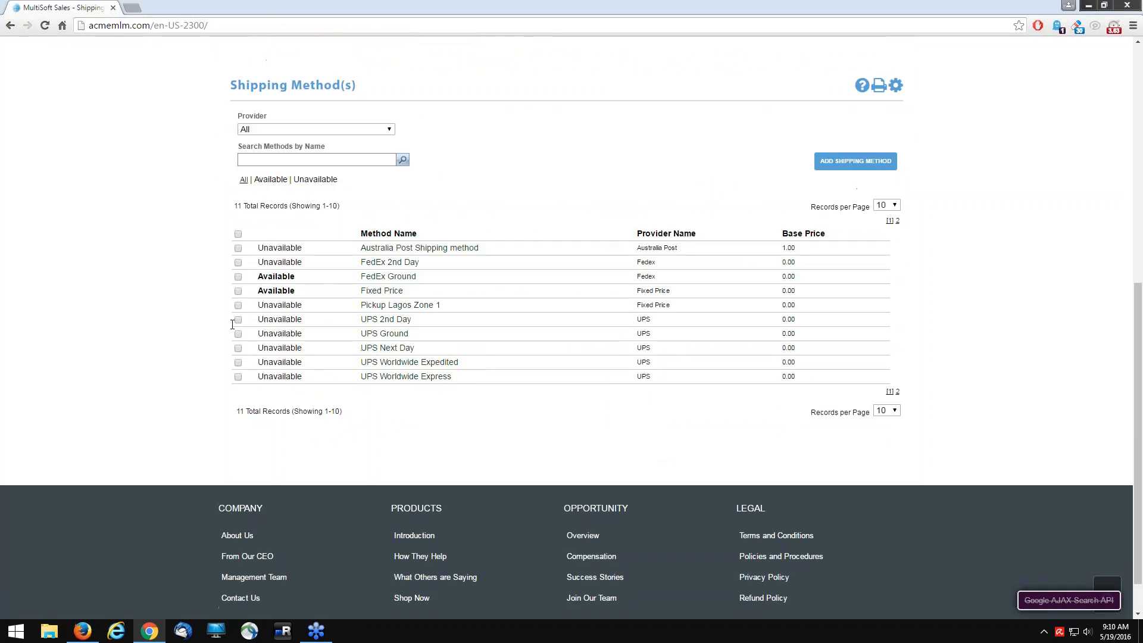
left_click(278, 276)
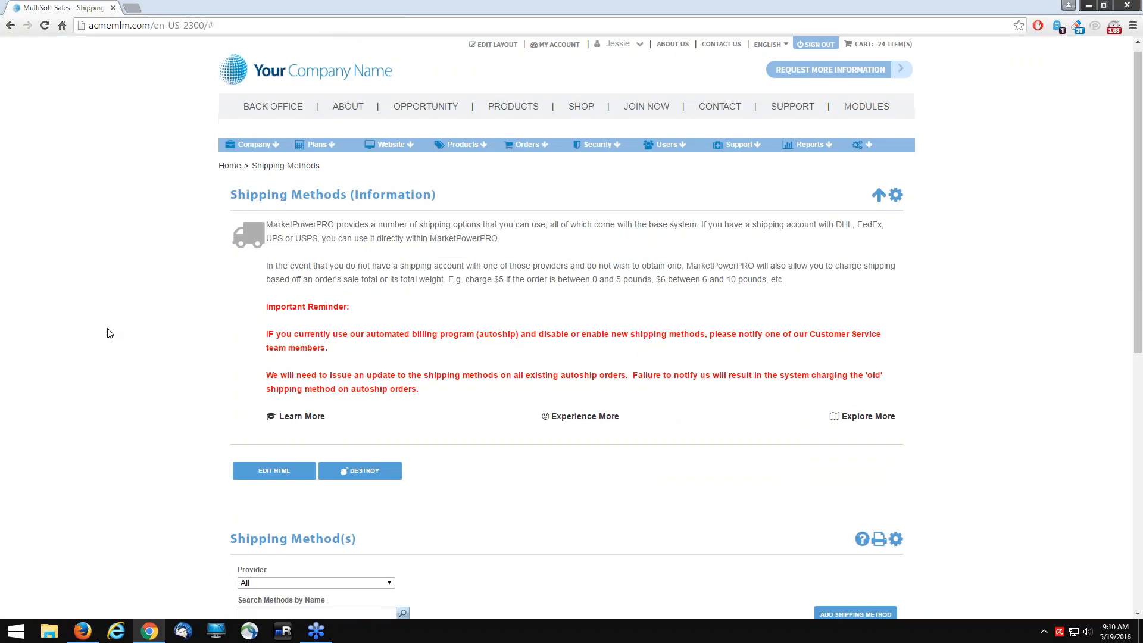
scroll(109, 334, "down", 6)
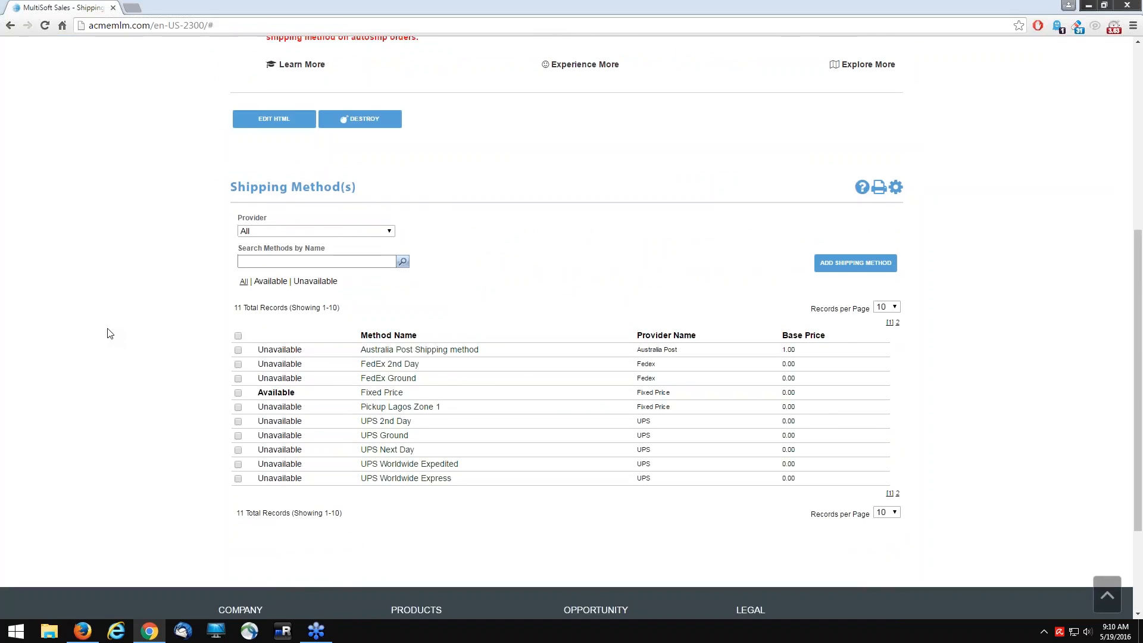
scroll(109, 333, "up", 6)
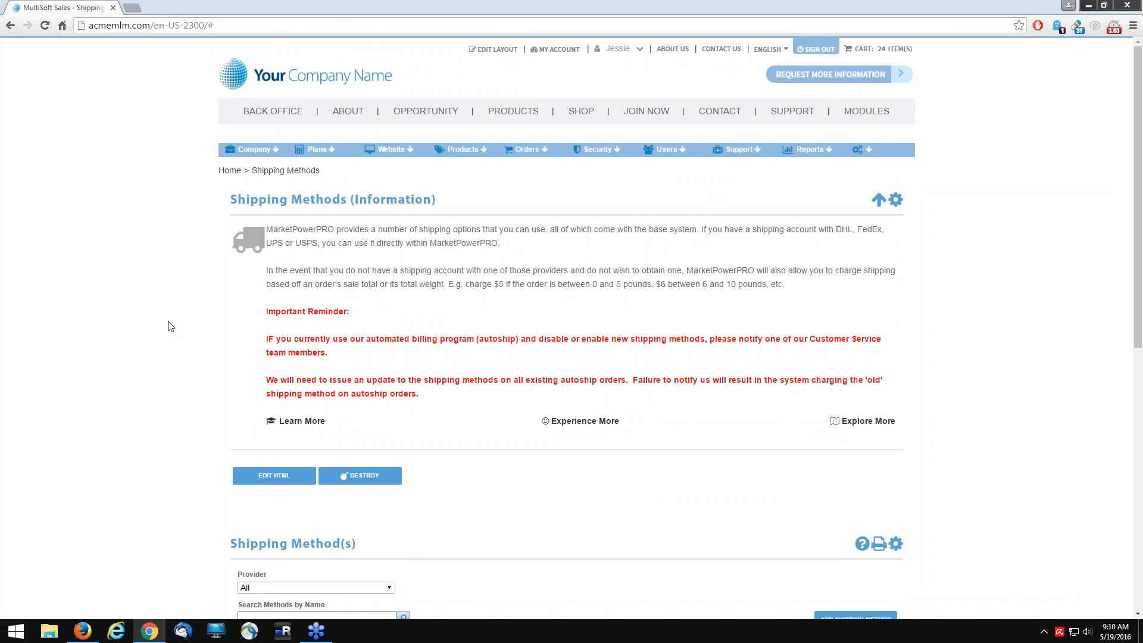
Step: Start a new order and select the Florida customer who has a phone number on record
mouse_move(528, 150)
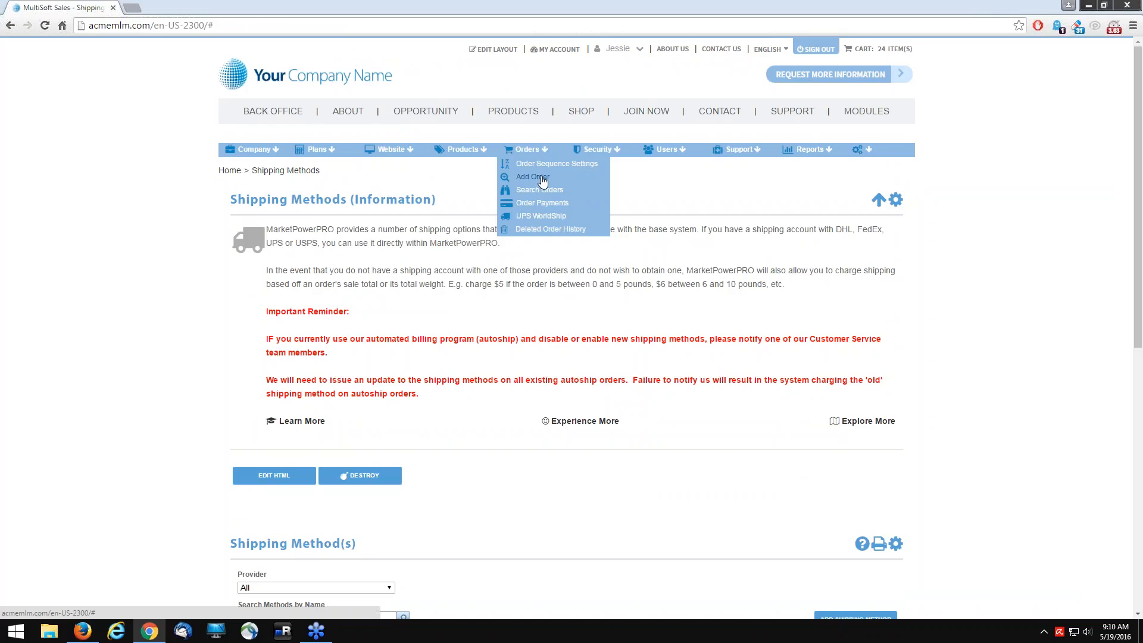
left_click(542, 179)
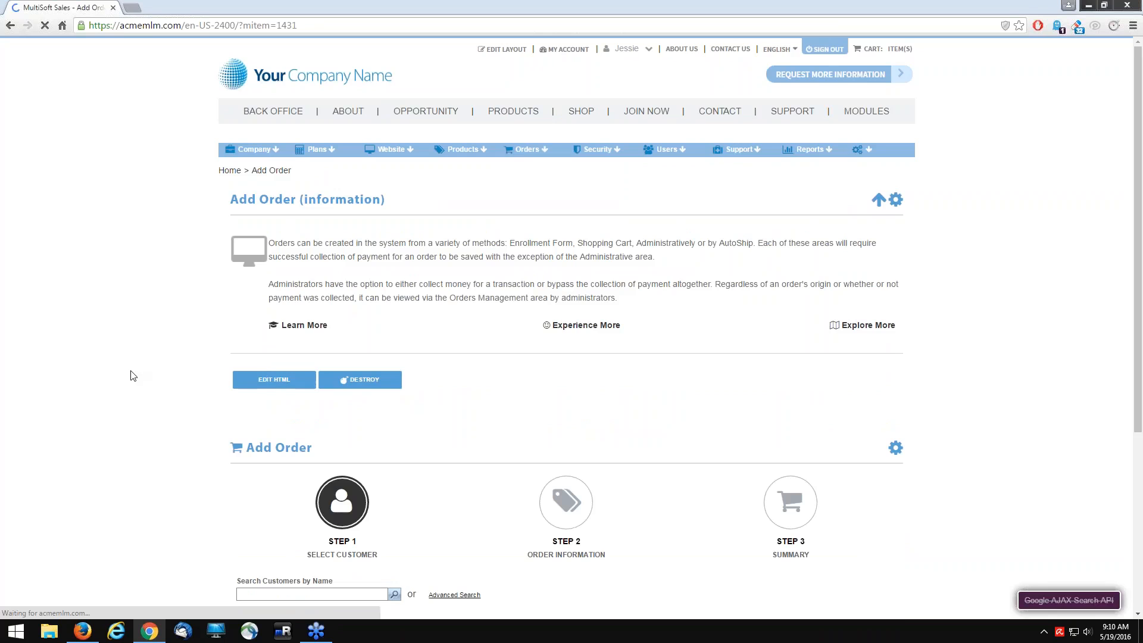
scroll(132, 376, "down", 4)
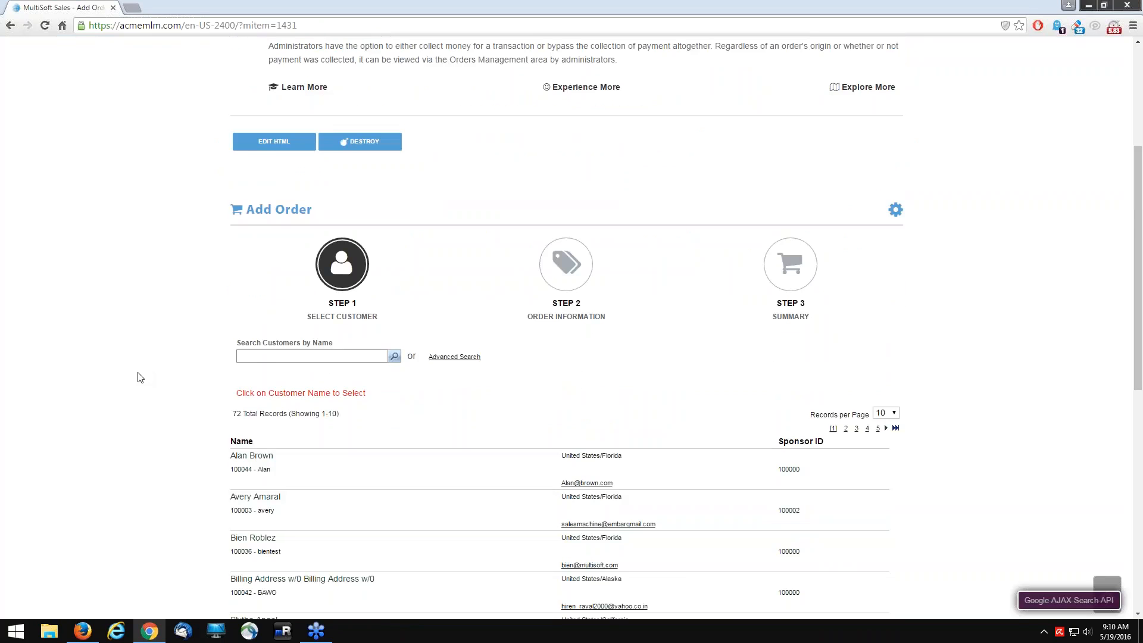
scroll(138, 377, "down", 3)
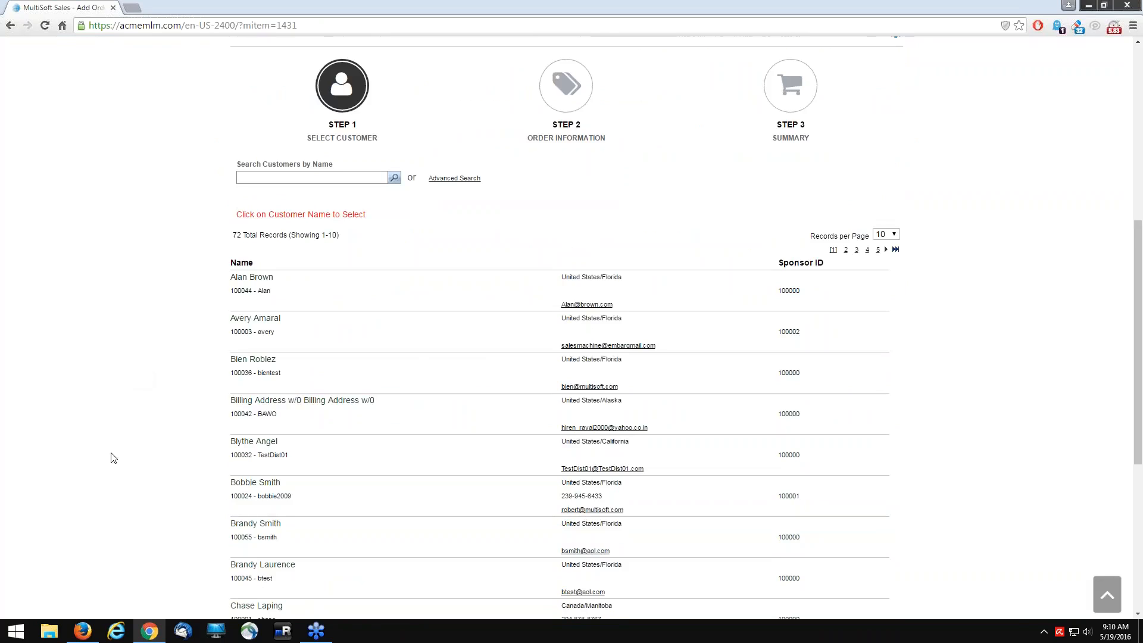
left_click(261, 487)
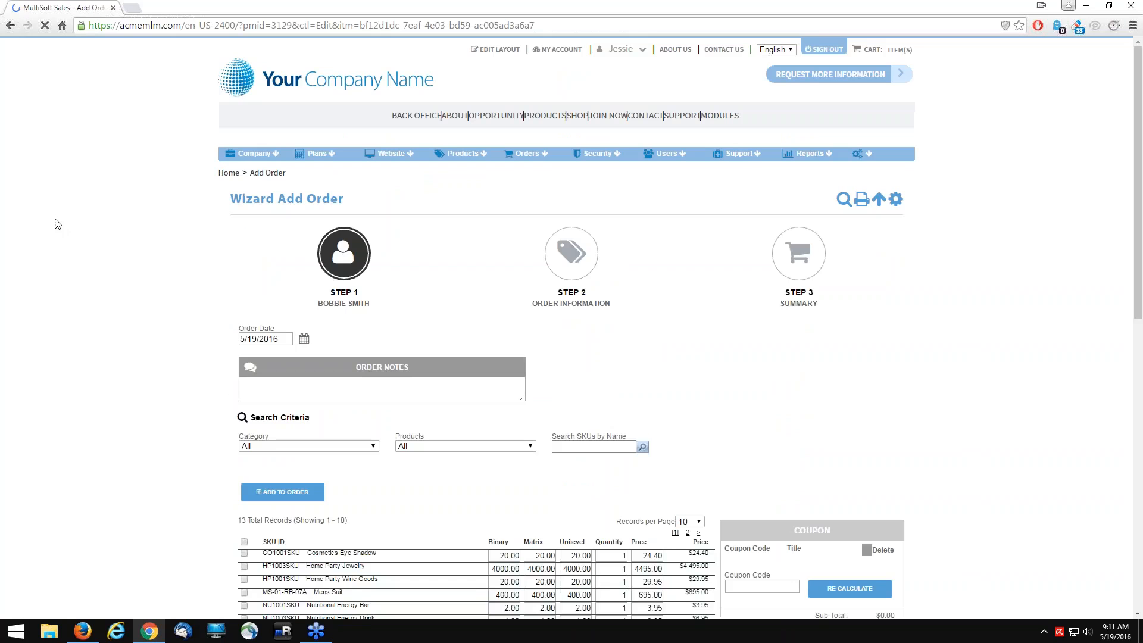
Step: Add one Cosmetics Eye Shadow SKU to the order
scroll(57, 224, "down", 3)
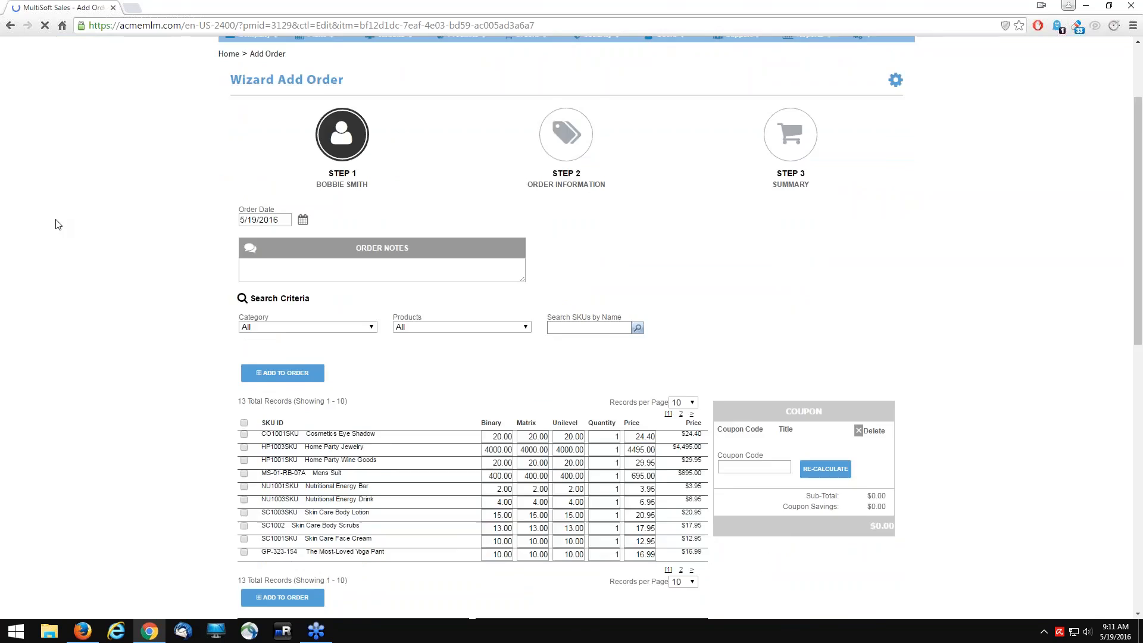
scroll(58, 224, "down", 1)
scroll(58, 224, "down", 1)
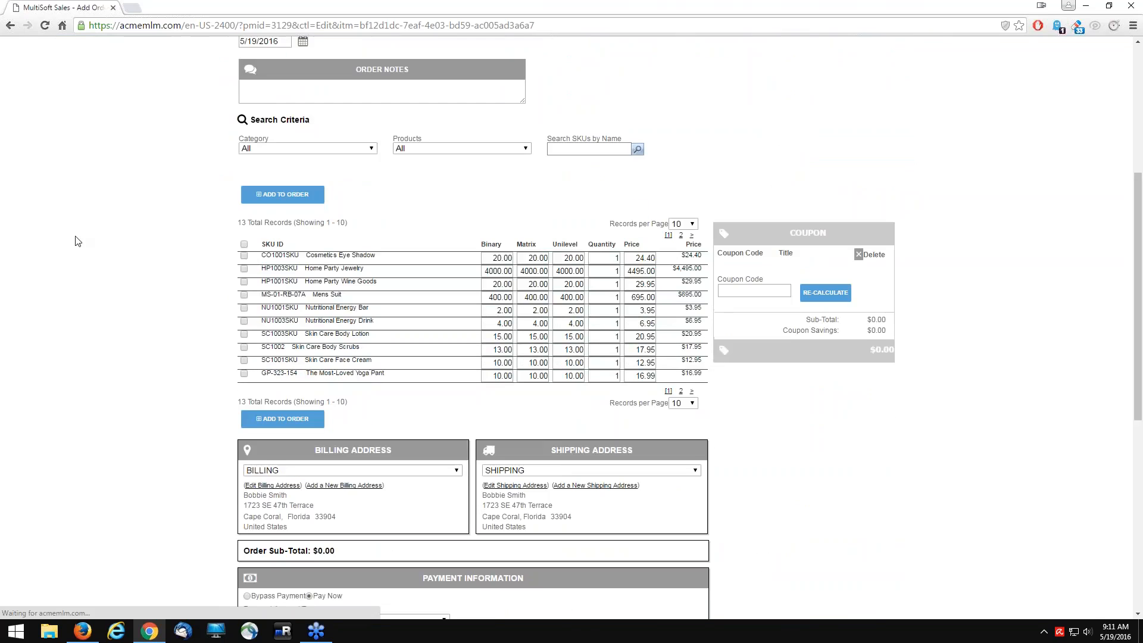
left_click(243, 256)
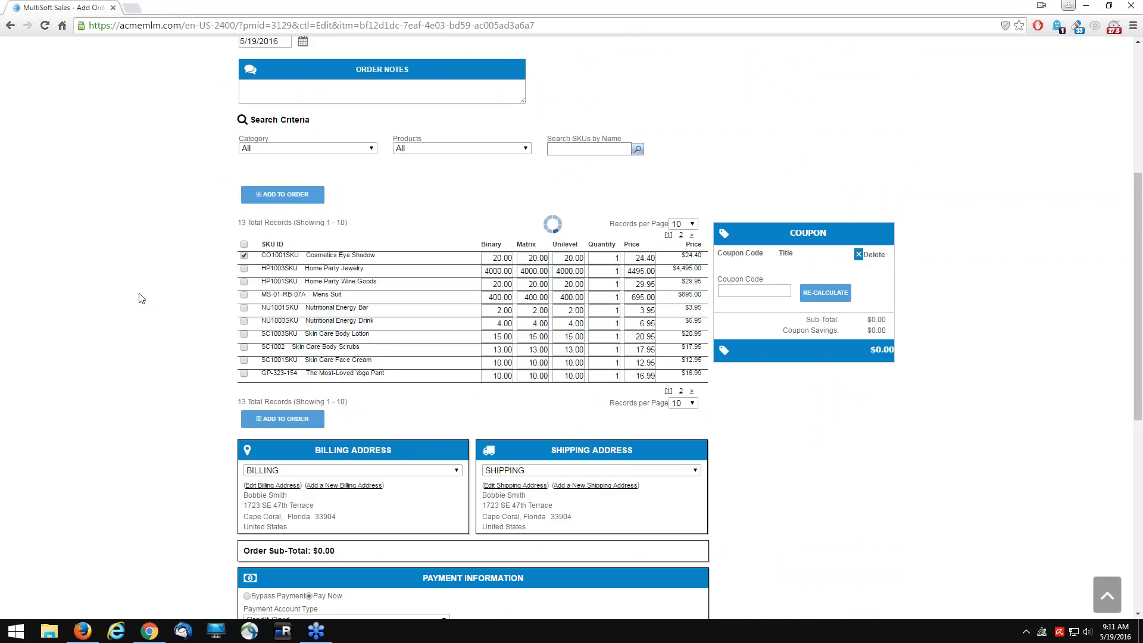
left_click(270, 420)
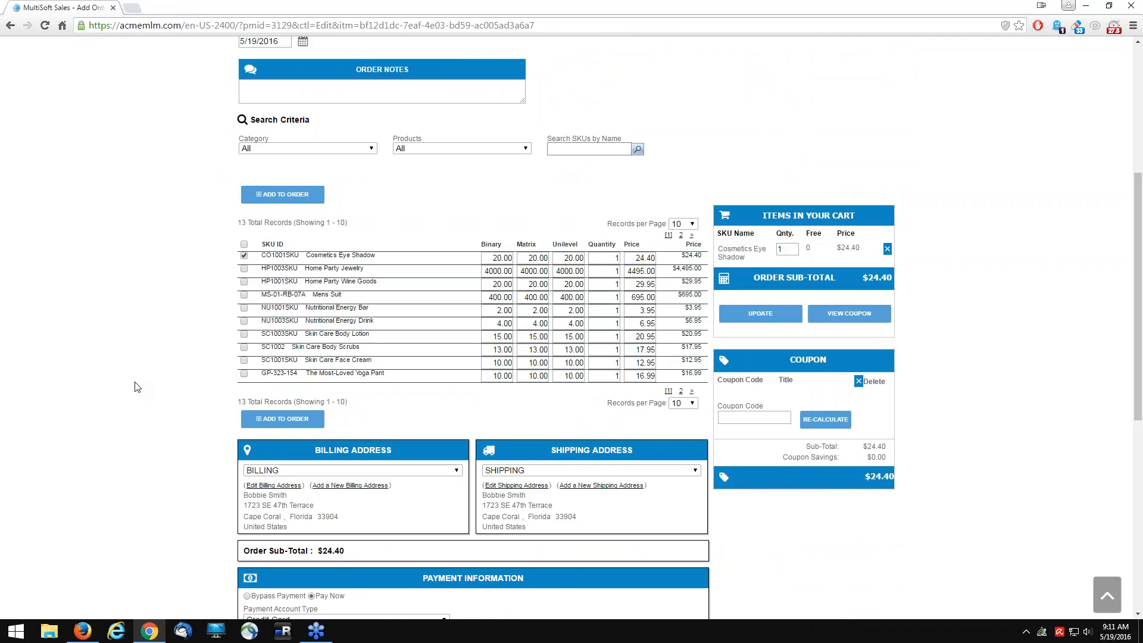
Step: Choose Visa Card as the order's card type, and enter the card number and the cardholder name Test Test
scroll(137, 387, "down", 4)
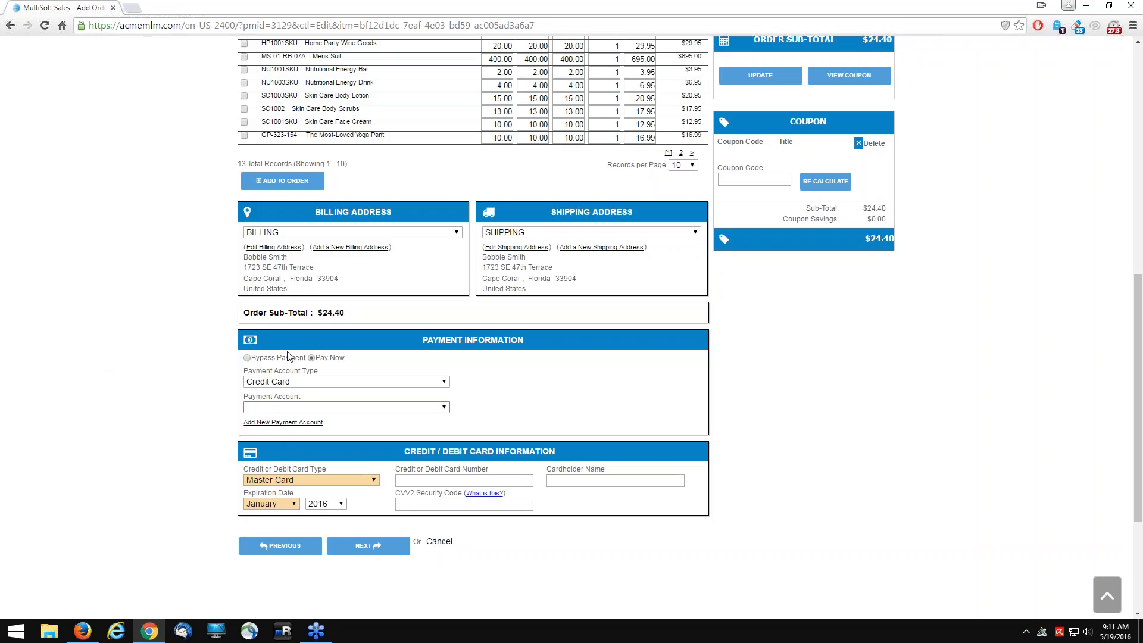
left_click(309, 480)
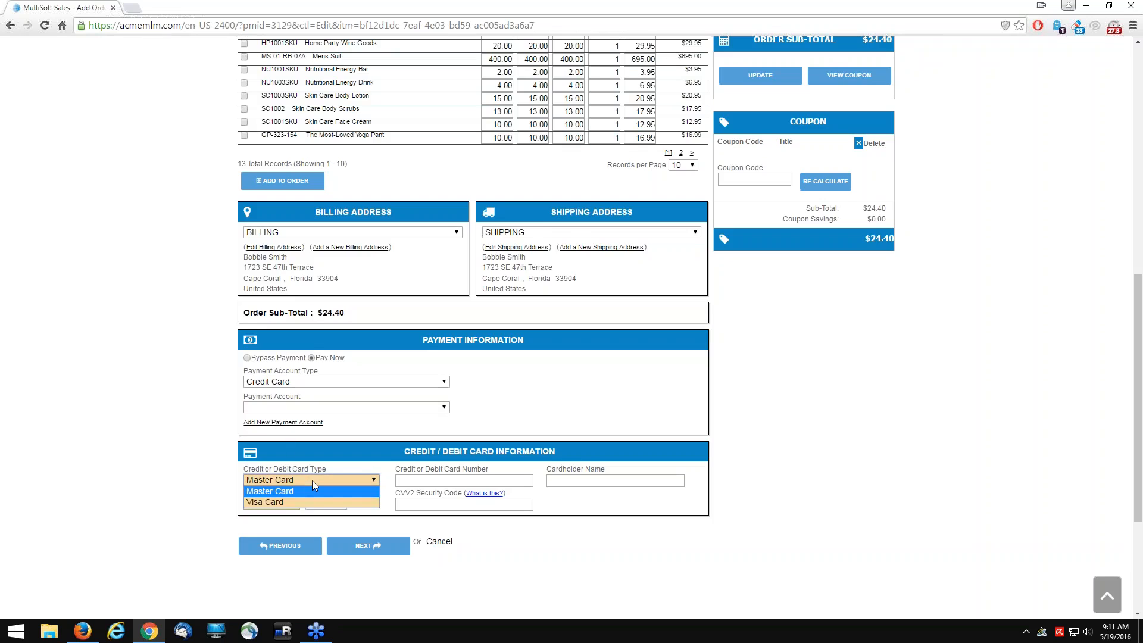
left_click(309, 501)
left_click(429, 480)
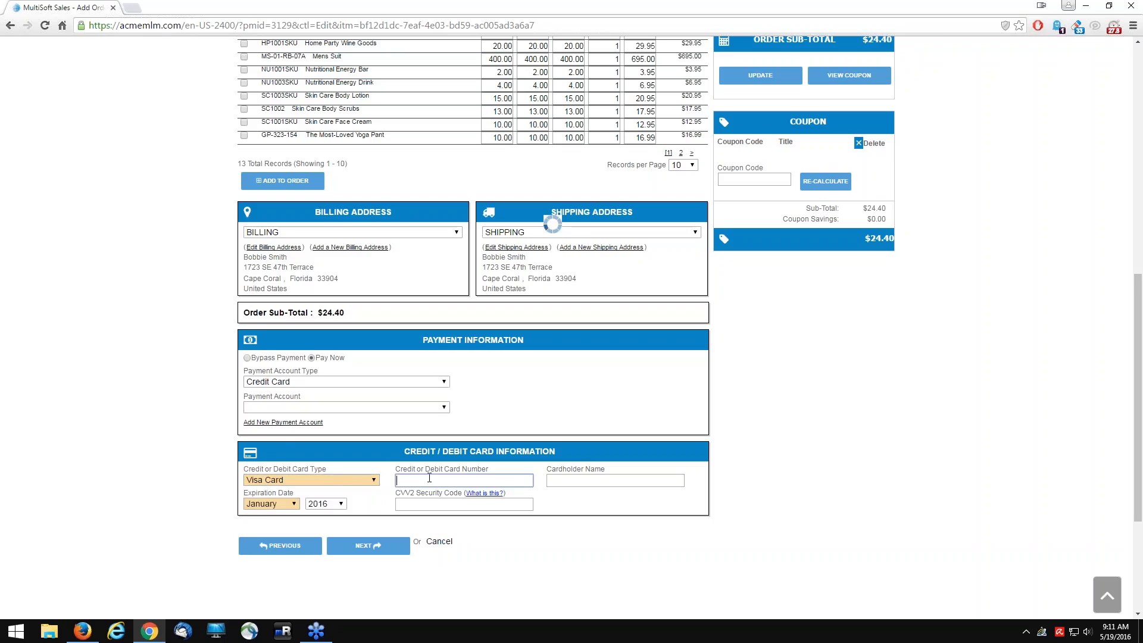
type("4111111111111111")
key("Tab")
type("Test Tds=")
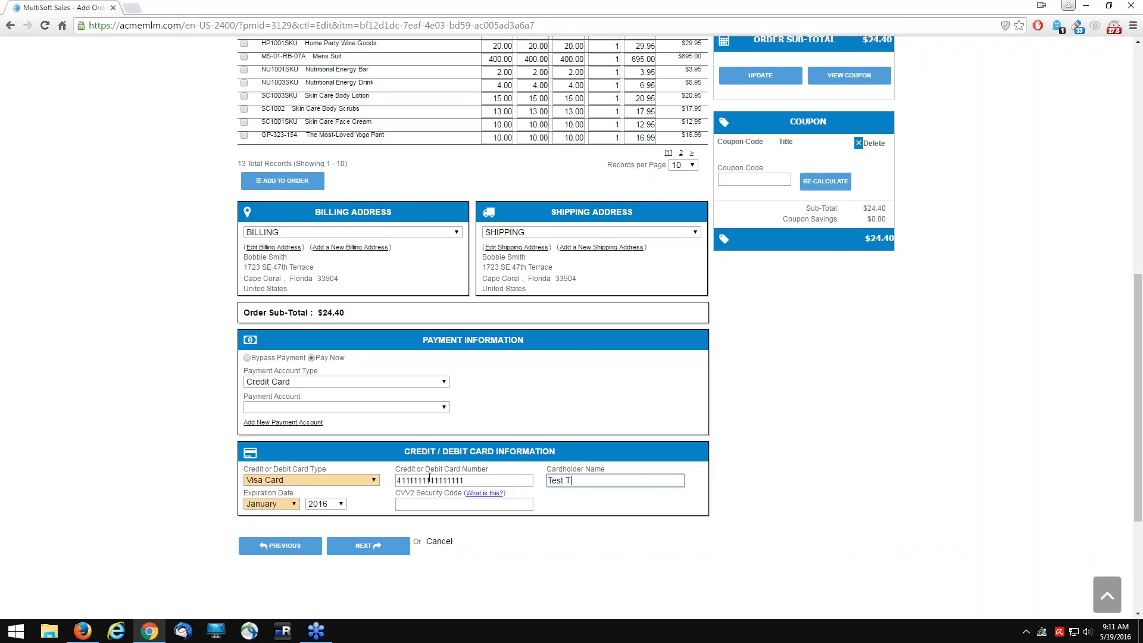
key("BackSpace")
key("BackSpace")
key("BackSpace")
type("est")
Step: Set the card's expiration date to May 2019, enter its security code, and continue to the order summary
key("Tab")
key("Down")
key("Down")
key("Down")
key("Down")
key("Tab")
key("Down")
key("Down")
key("Tab")
type("110")
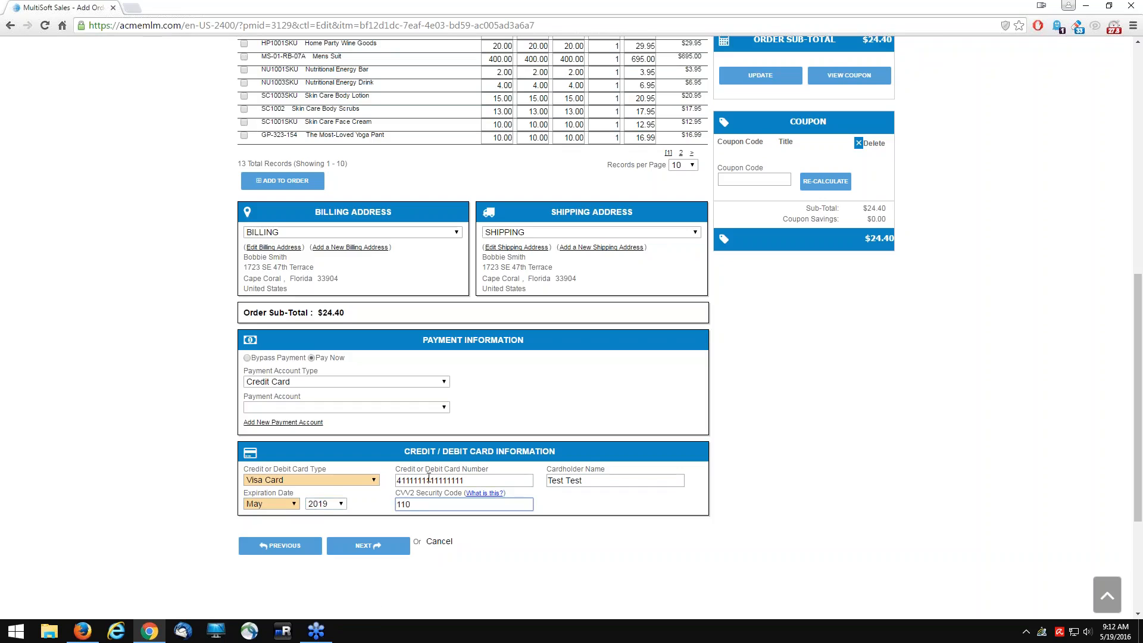
left_click(374, 545)
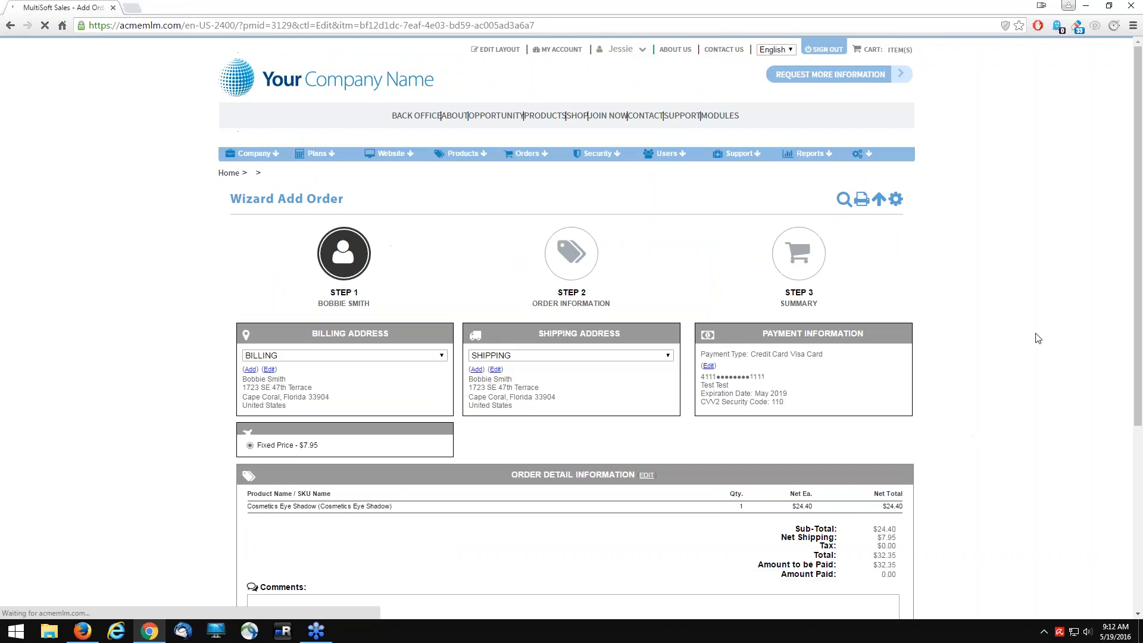
Step: Examine the shipping charge and totals in the order summary, and cancel the order
scroll(1036, 309, "down", 6)
scroll(1036, 309, "up", 3)
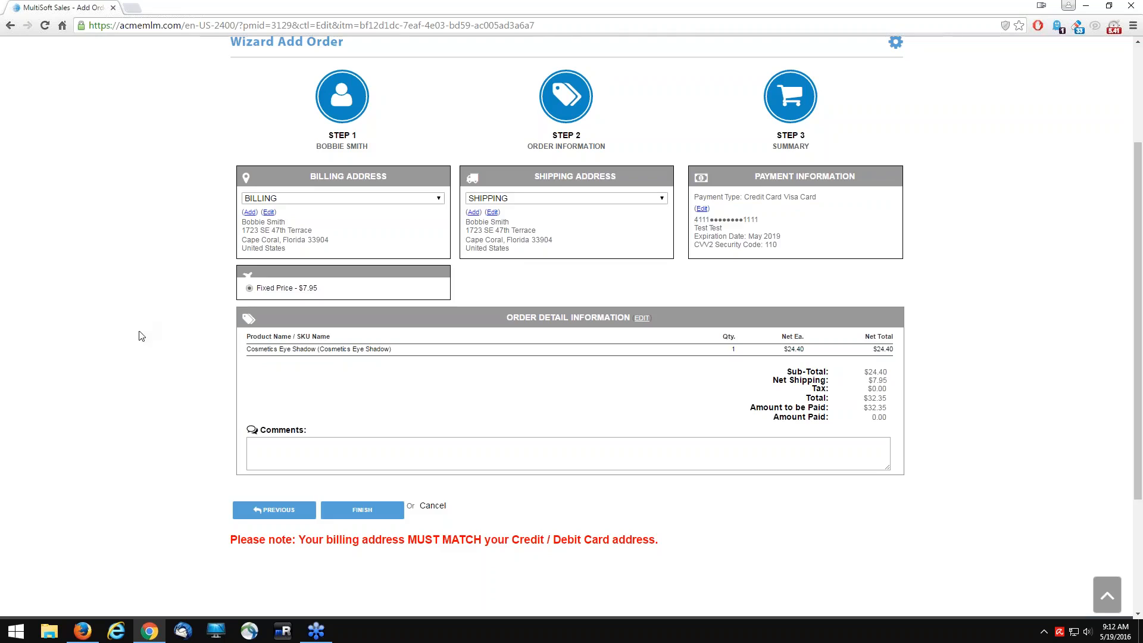
left_click(445, 506)
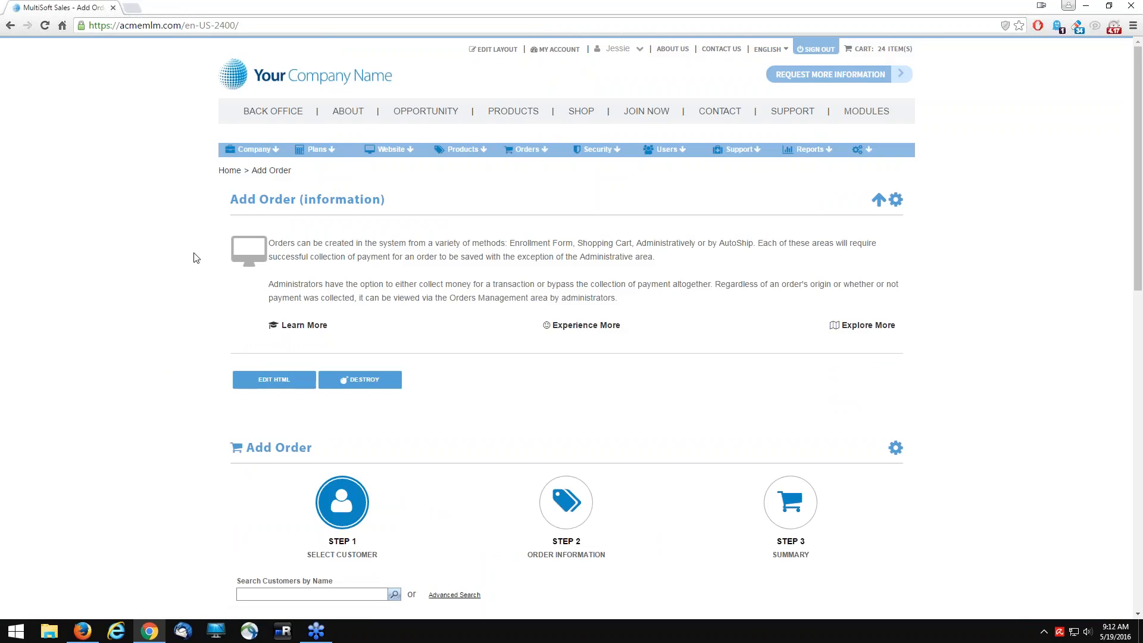
Step: Open the shipping configuration, switch it to Shipping By Sale Total, and save the change
mouse_move(242, 149)
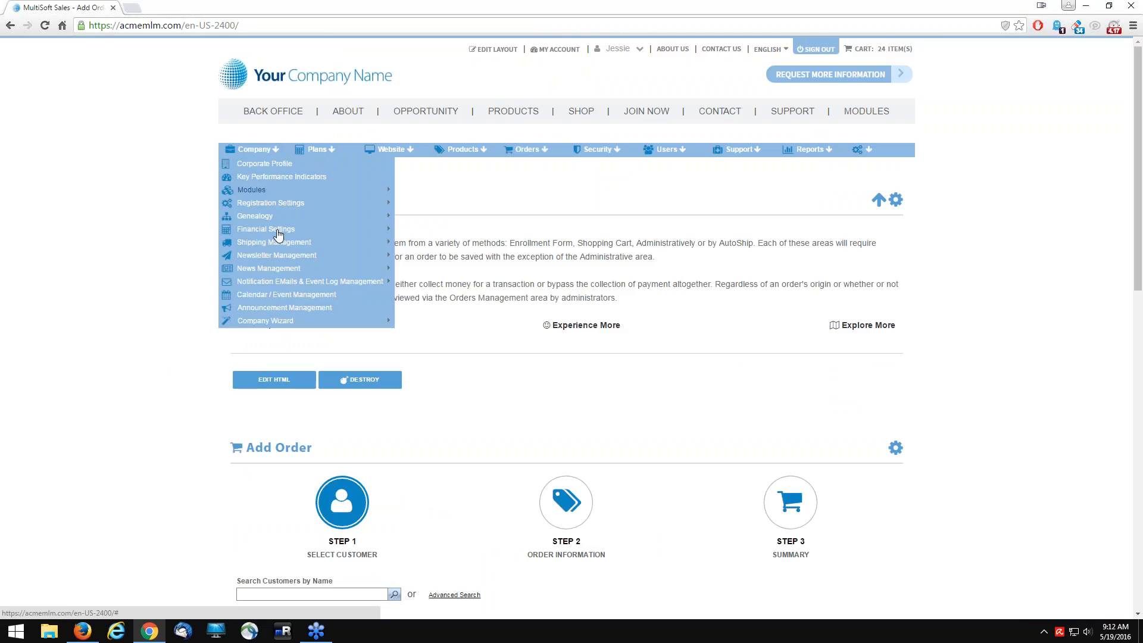
mouse_move(285, 245)
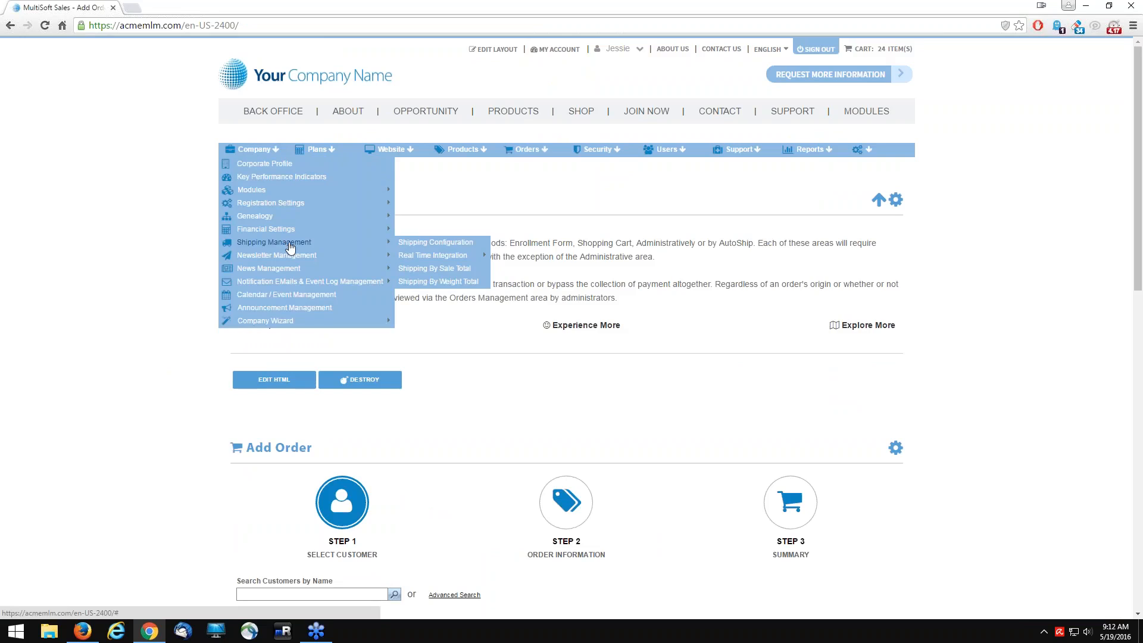
left_click(440, 246)
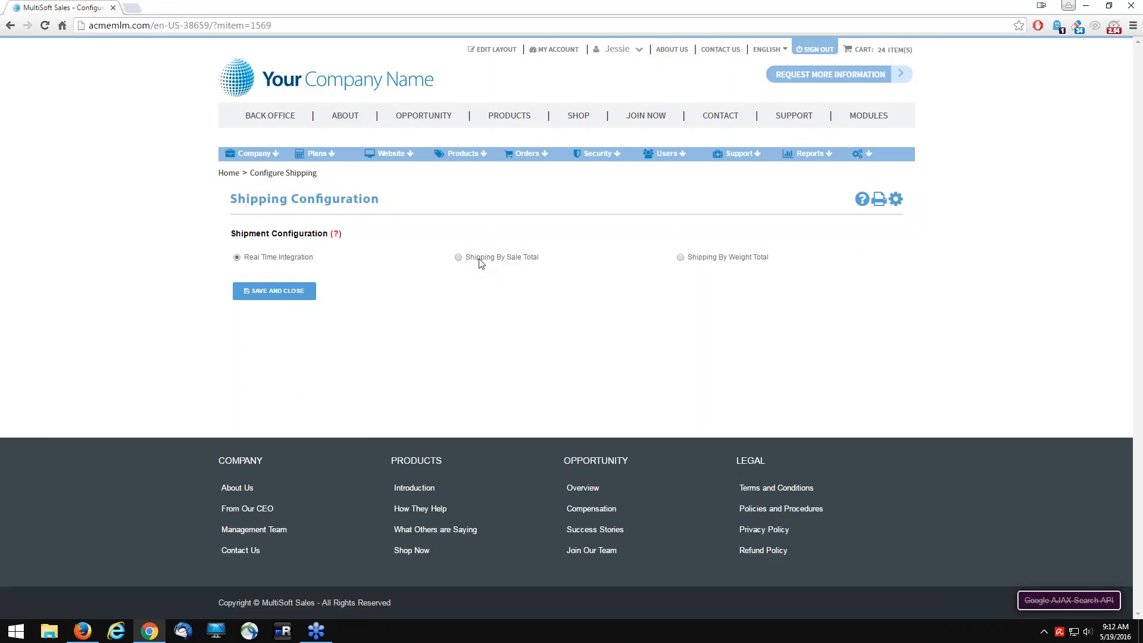
left_click(480, 259)
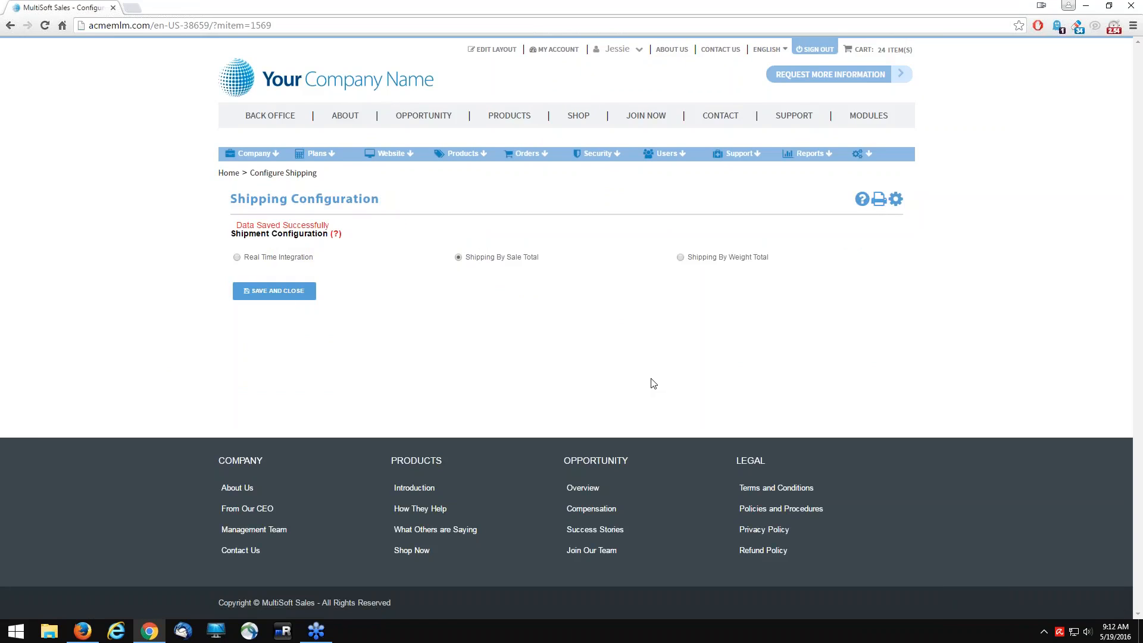
Step: Open the sale-total shipping methods and edit the available Fixed Price method named Shipping
left_click(258, 155)
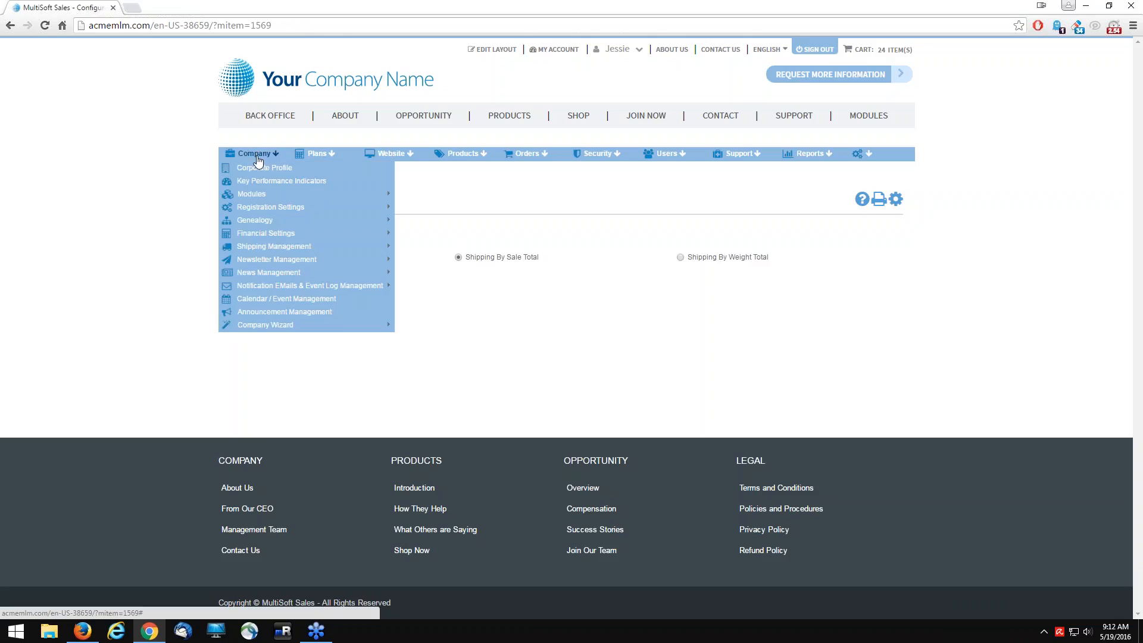
mouse_move(283, 249)
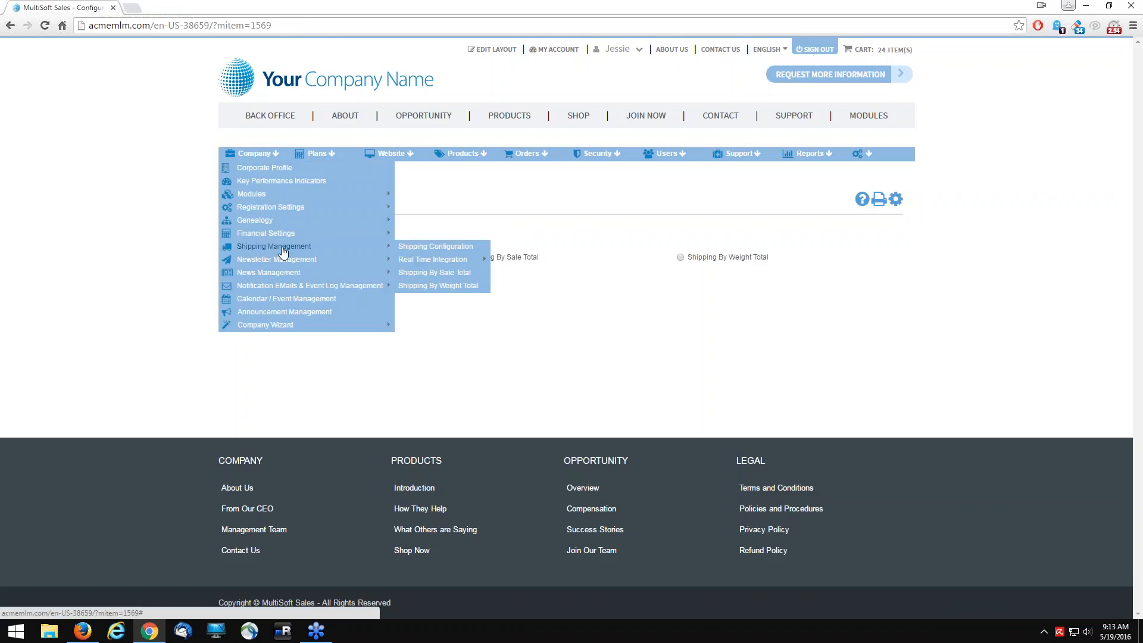
left_click(427, 278)
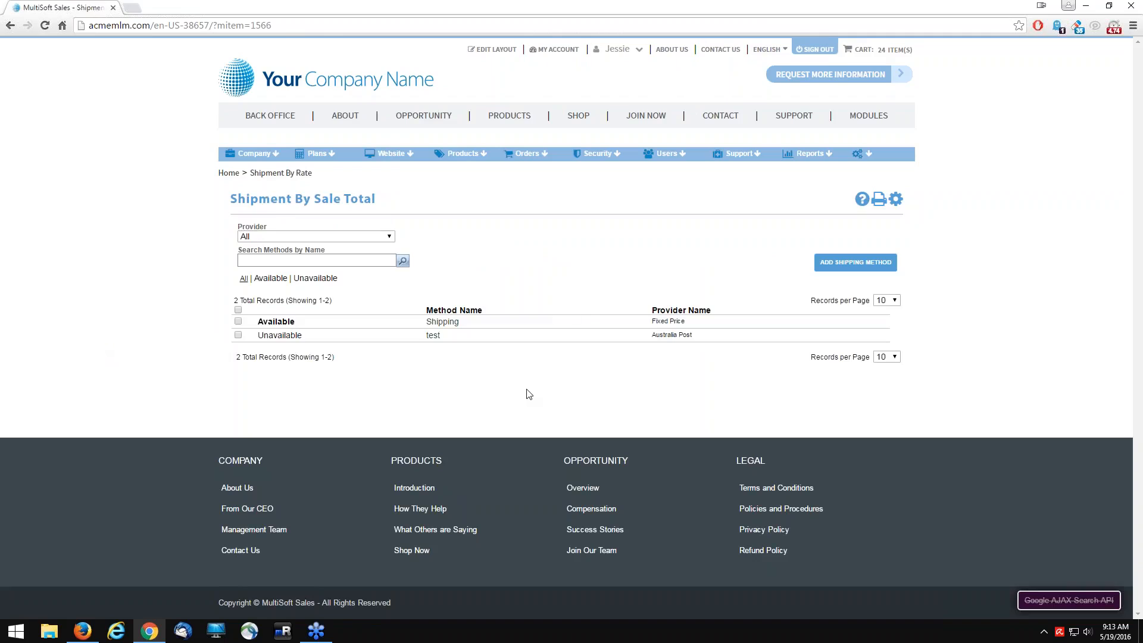
left_click(436, 325)
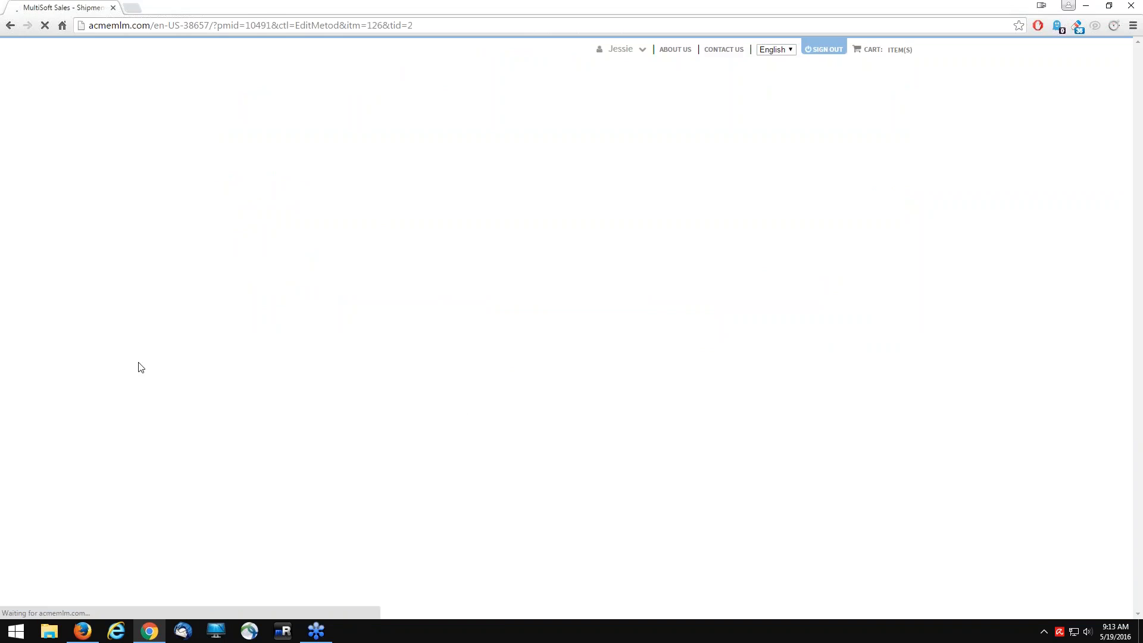
scroll(132, 354, "down", 4)
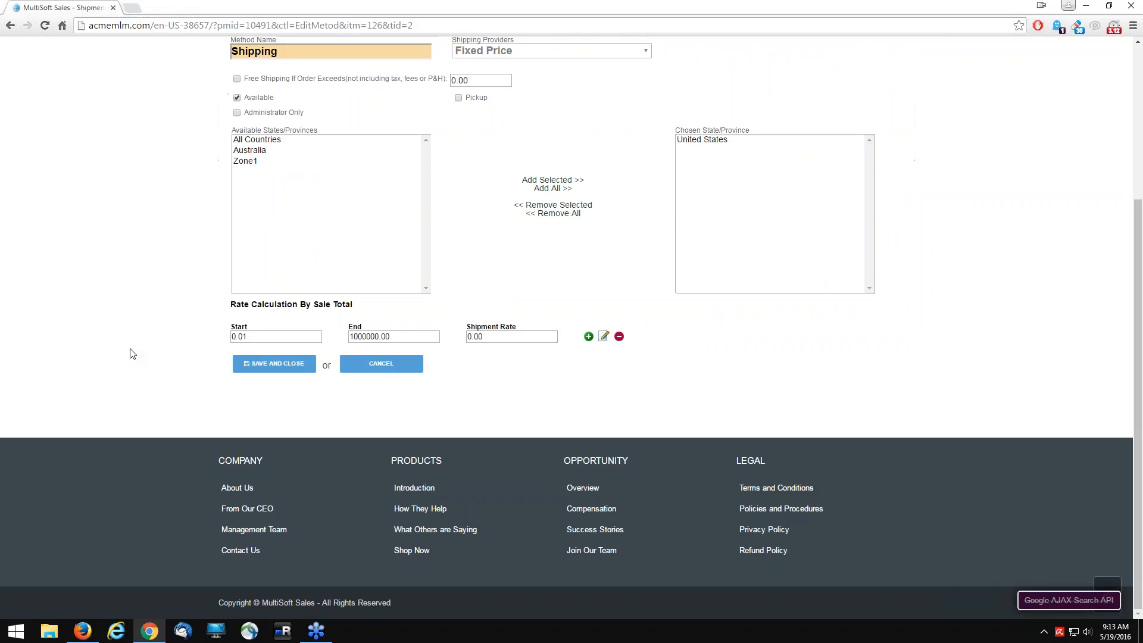
scroll(132, 353, "up", 2)
scroll(132, 354, "down", 1)
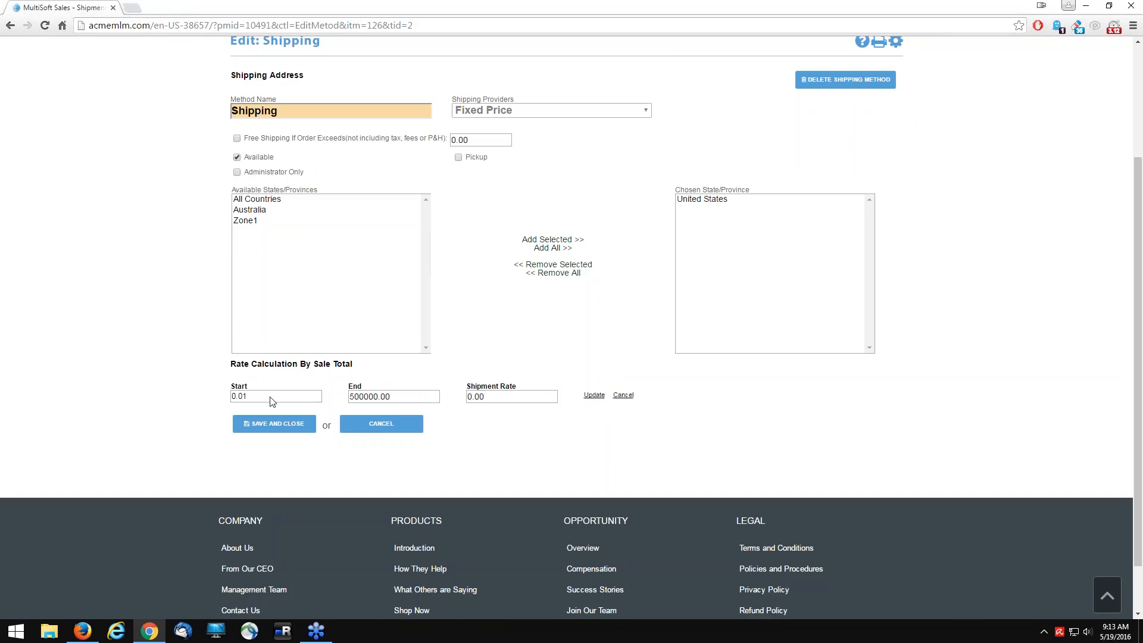
Step: Set the first sale-total range to end at 50.00 with a shipment rate of 5.95, and update it
double_click(387, 402)
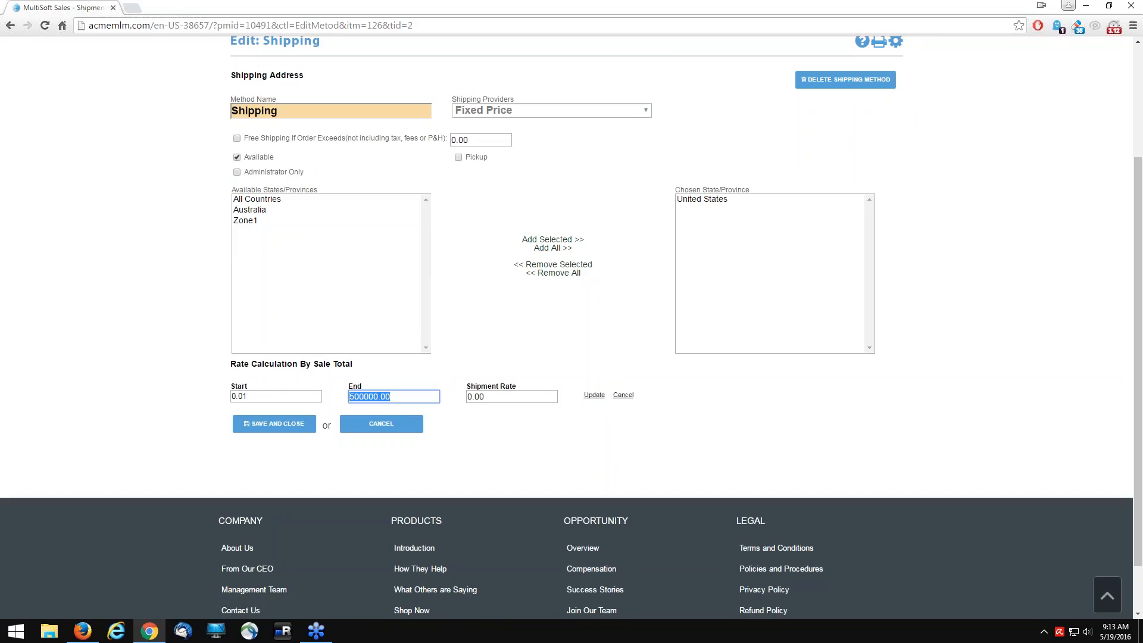
type("50.00")
double_click(501, 396)
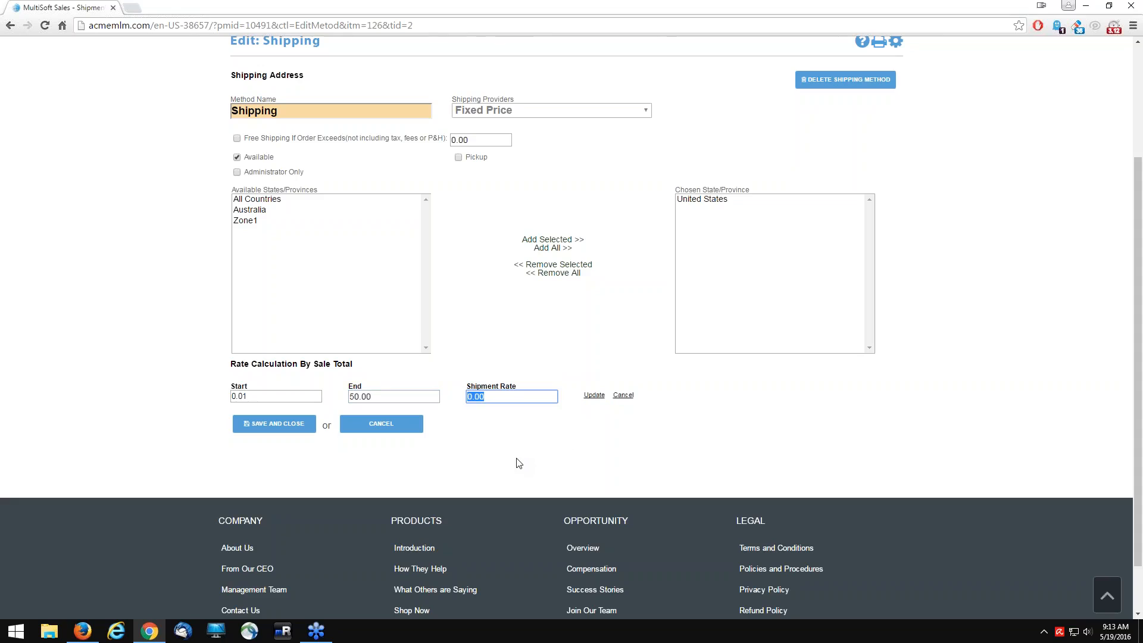
type("5.95")
left_click(594, 396)
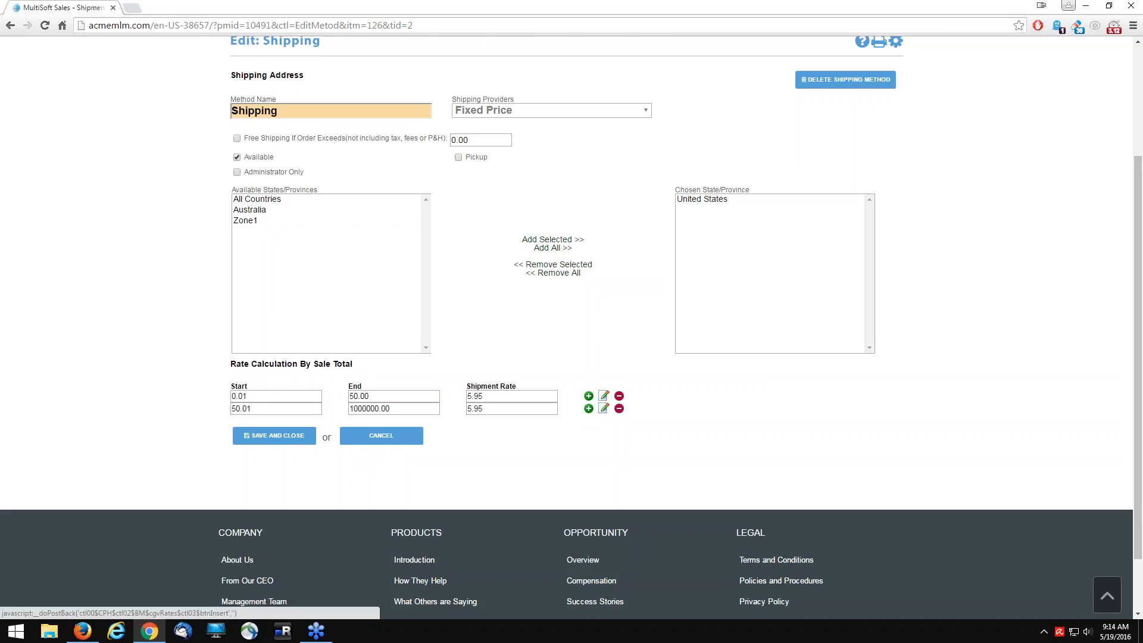
Step: Set the range starting at 50.01 to end at 100.00 with a shipment rate of 11.95, and update it
left_click(588, 409)
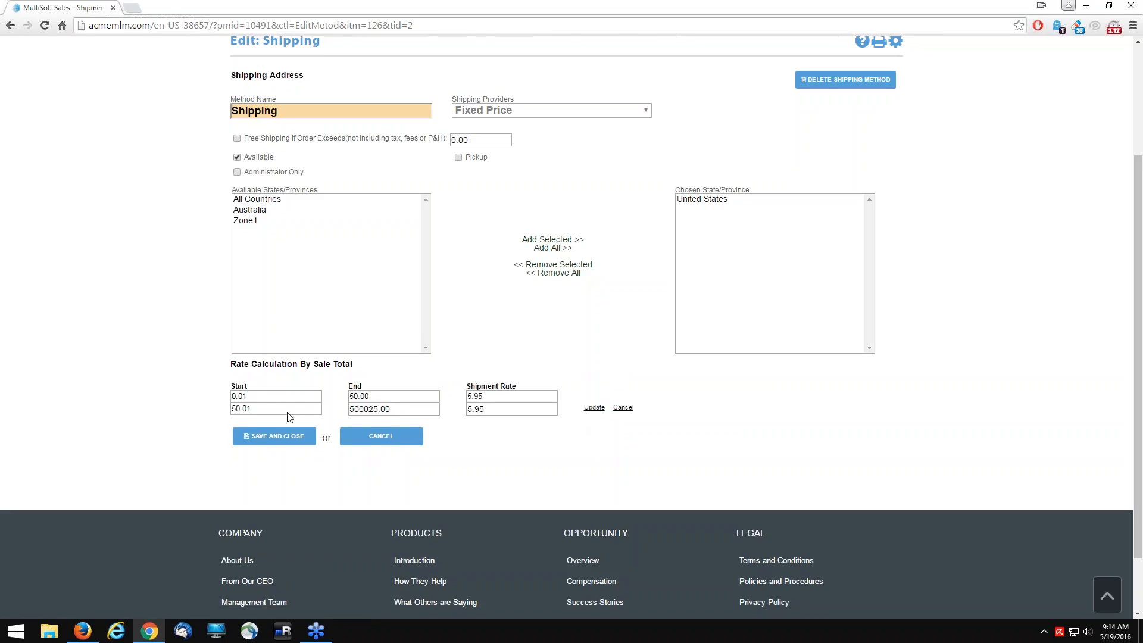
left_click(247, 408)
key("Tab")
type("100.00")
left_click_drag(472, 411, 431, 411)
type("11")
left_click(595, 408)
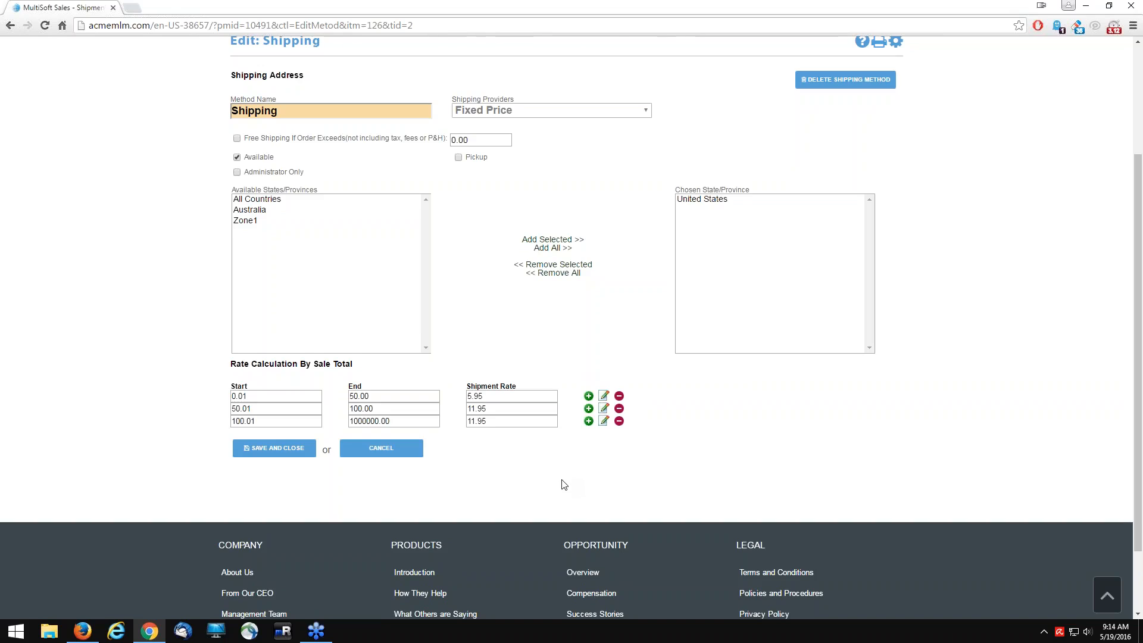
Step: Set the range starting at 100.01 to end at 150.00 with a shipment rate of 19.95, and update it
left_click(589, 421)
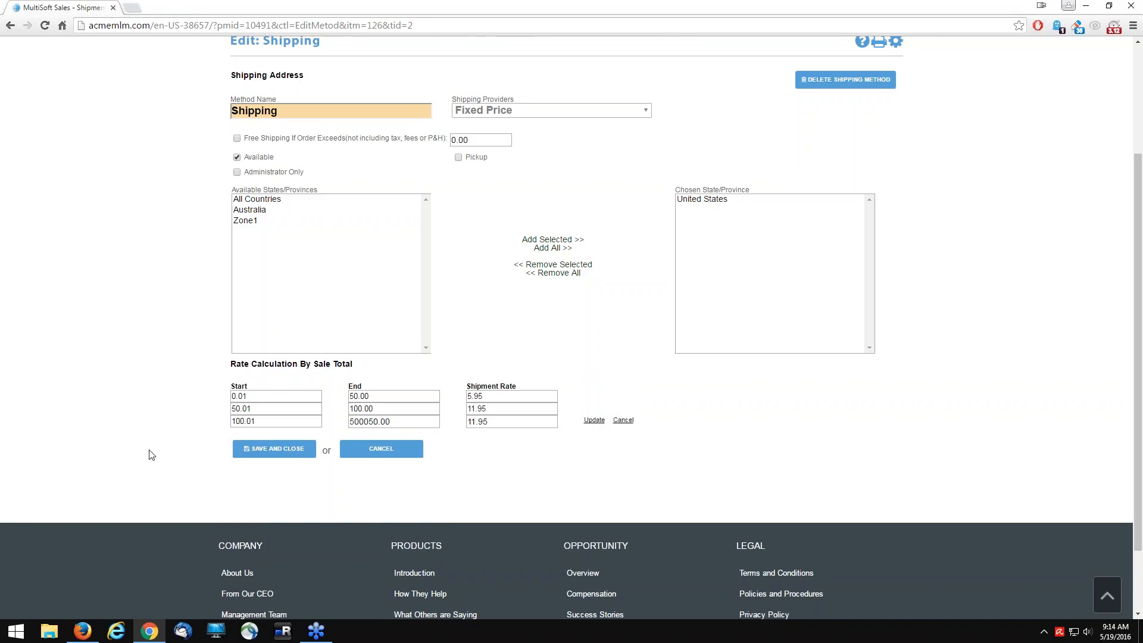
double_click(369, 421)
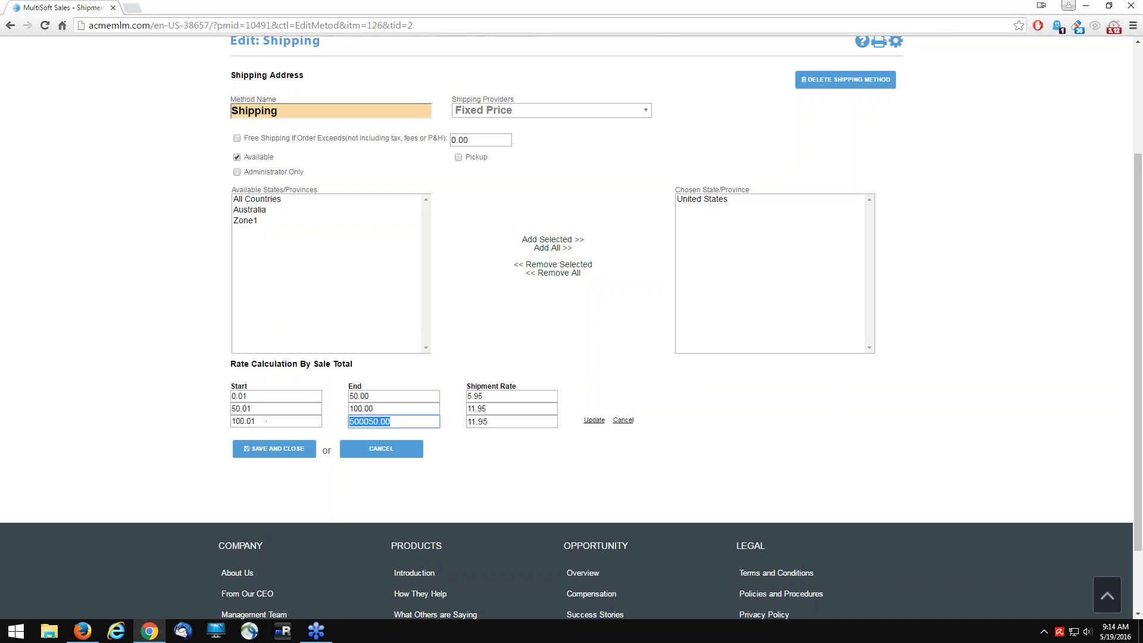
type("150.00")
scroll(581, 451, "up", 1)
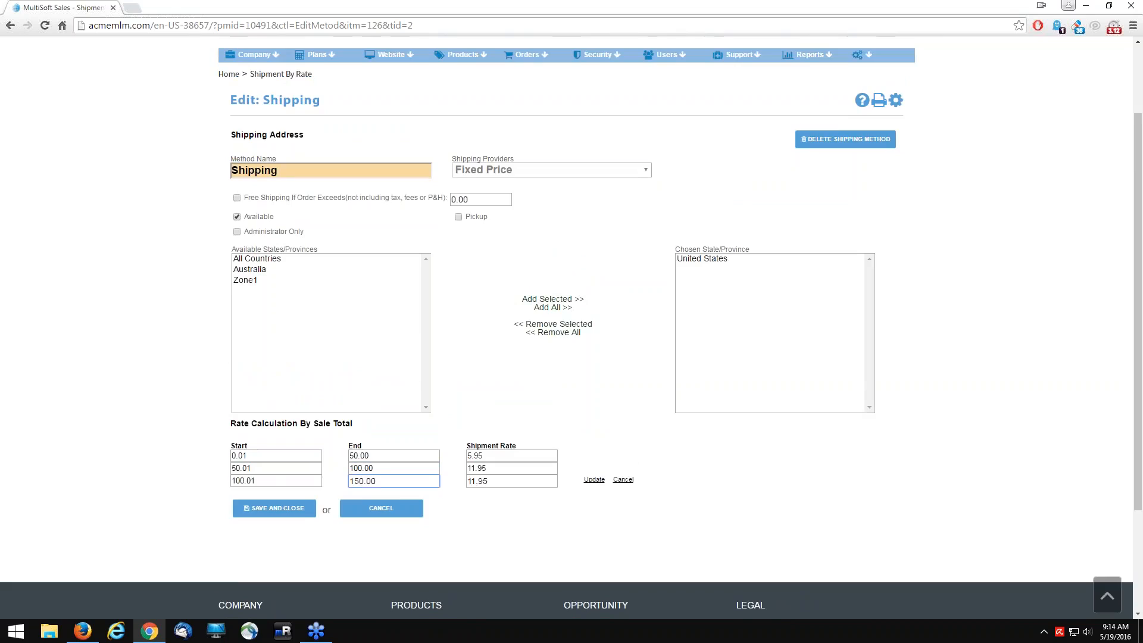
left_click_drag(476, 482, 467, 482)
type("19")
left_click(595, 479)
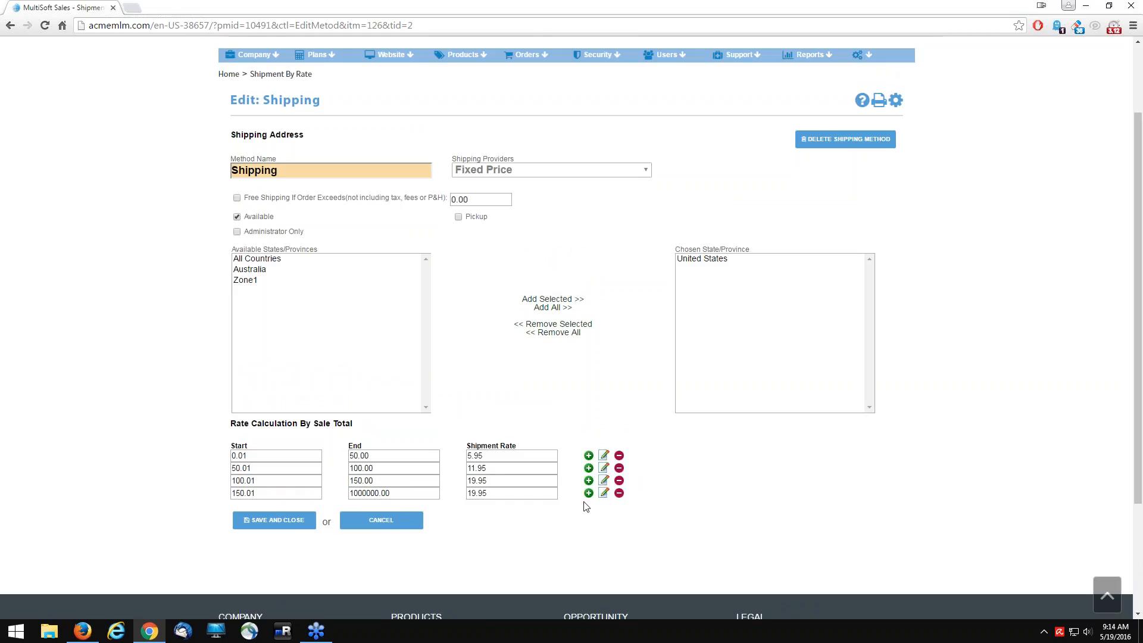
Step: Set the range starting at 150.01 to end at 200.00 with a shipment rate of 21.00, and update it
left_click(603, 493)
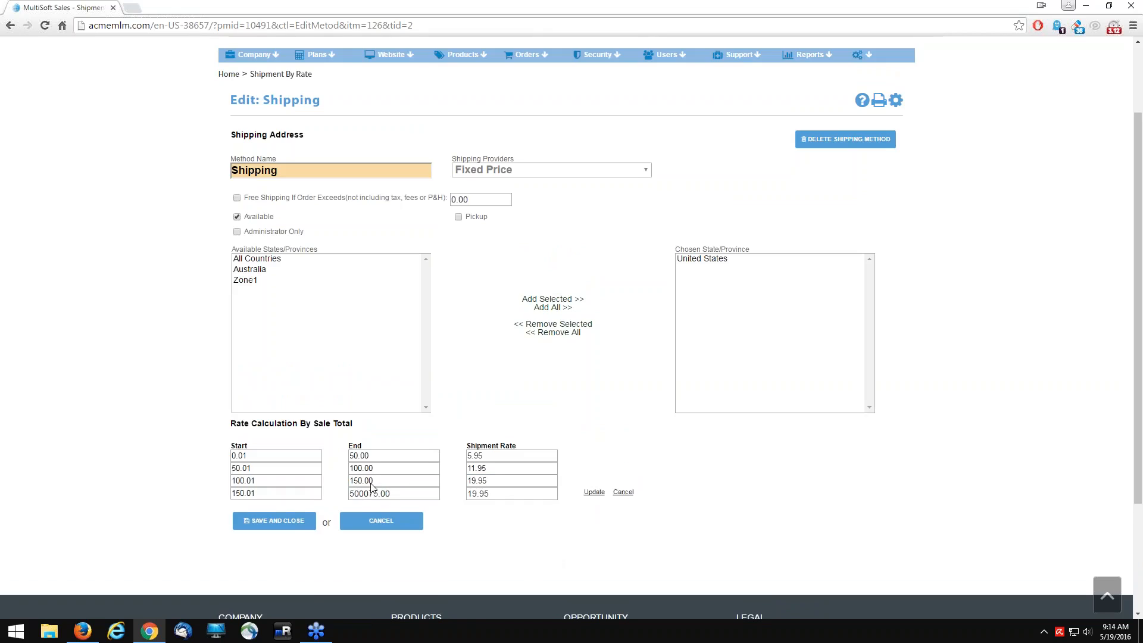
double_click(372, 486)
type("200.00")
key("Tab")
type("21.00")
left_click(594, 492)
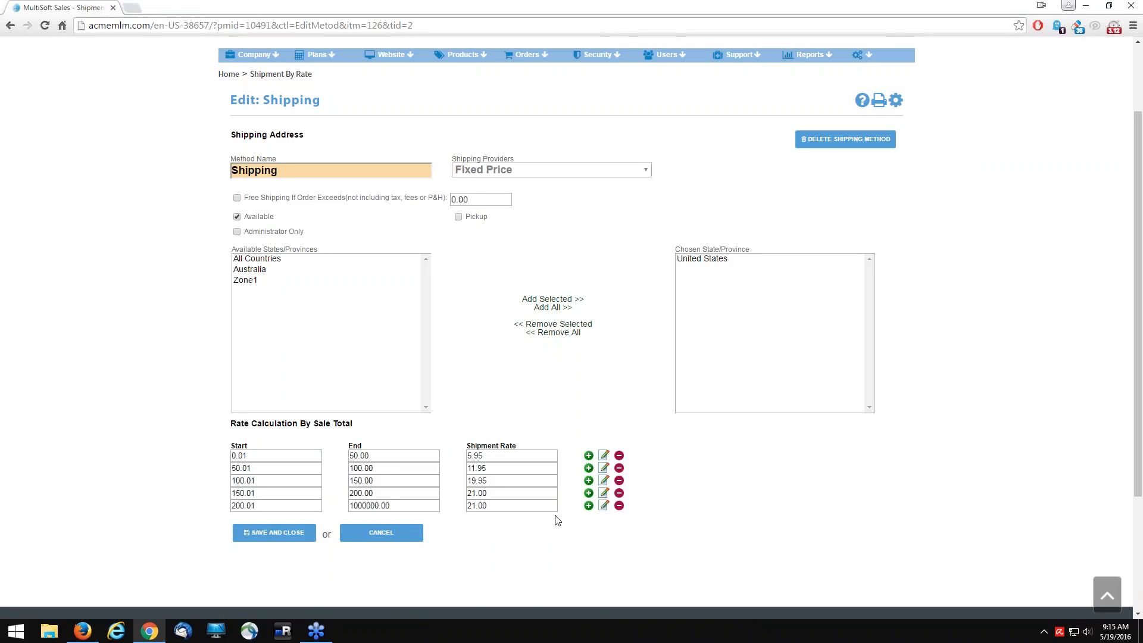
Step: Enable free shipping for orders exceeding 199, and save the shipping method
left_click(237, 198)
left_click(453, 200)
type("199")
key("Delete")
left_click(266, 534)
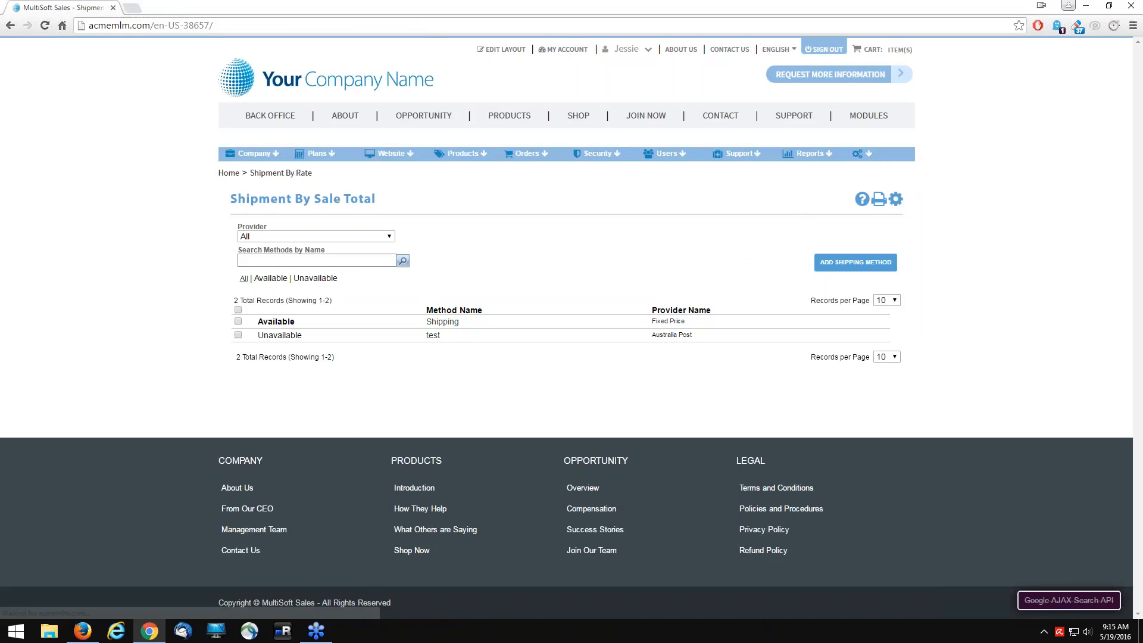
Step: Start a new administrative order and select the sixth customer in the customer list
mouse_move(524, 164)
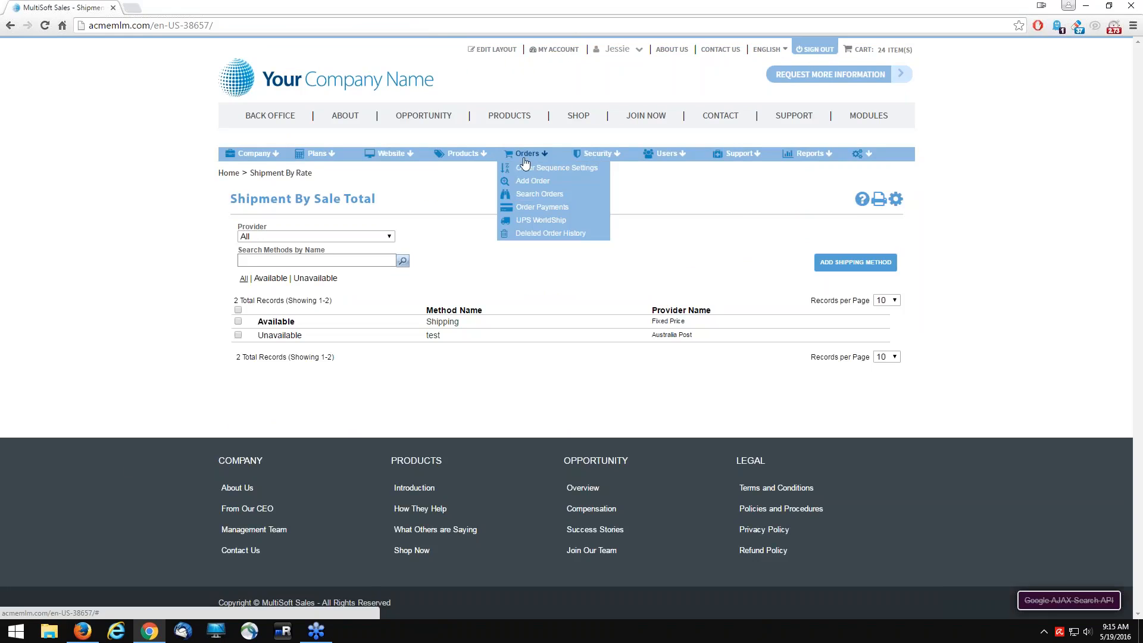
left_click(565, 195)
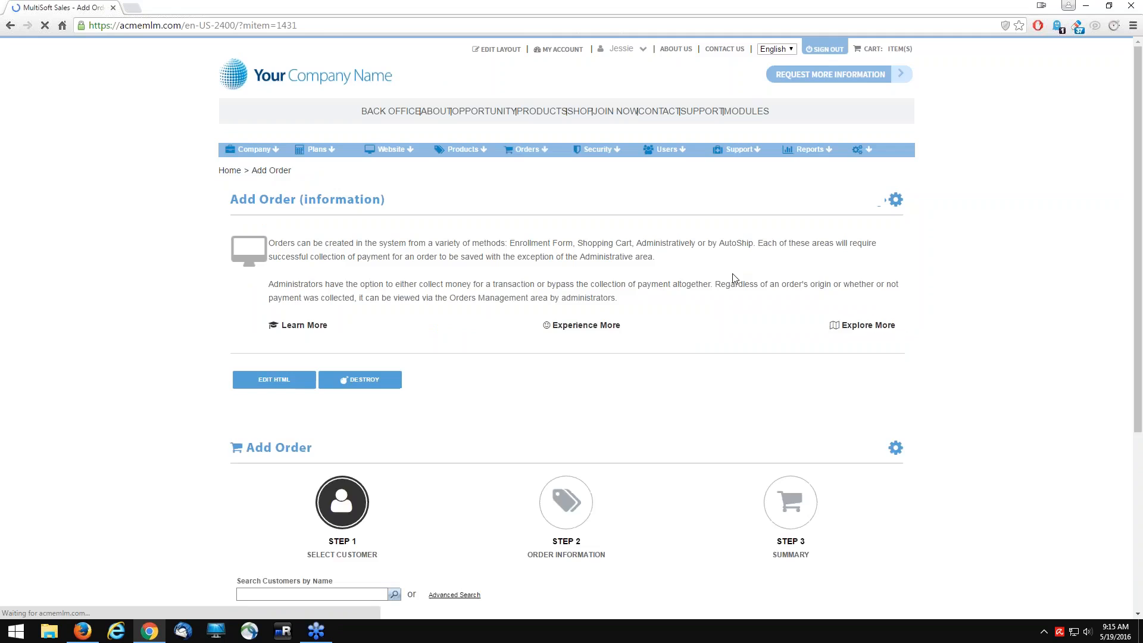
scroll(143, 326, "down", 4)
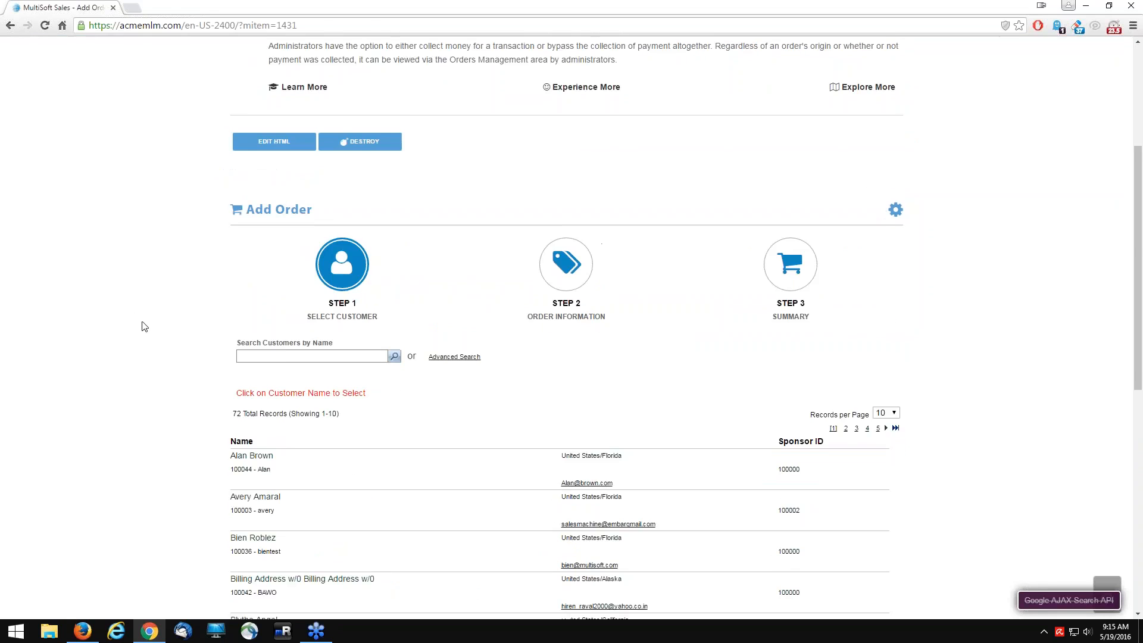
scroll(143, 326, "down", 4)
scroll(143, 326, "down", 3)
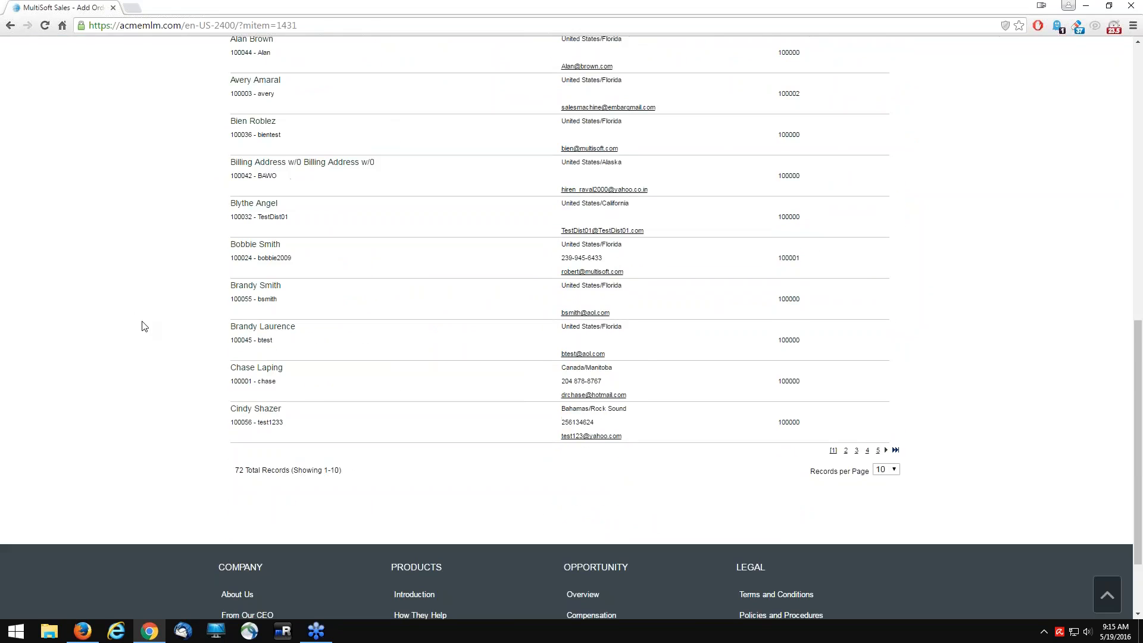
left_click(236, 251)
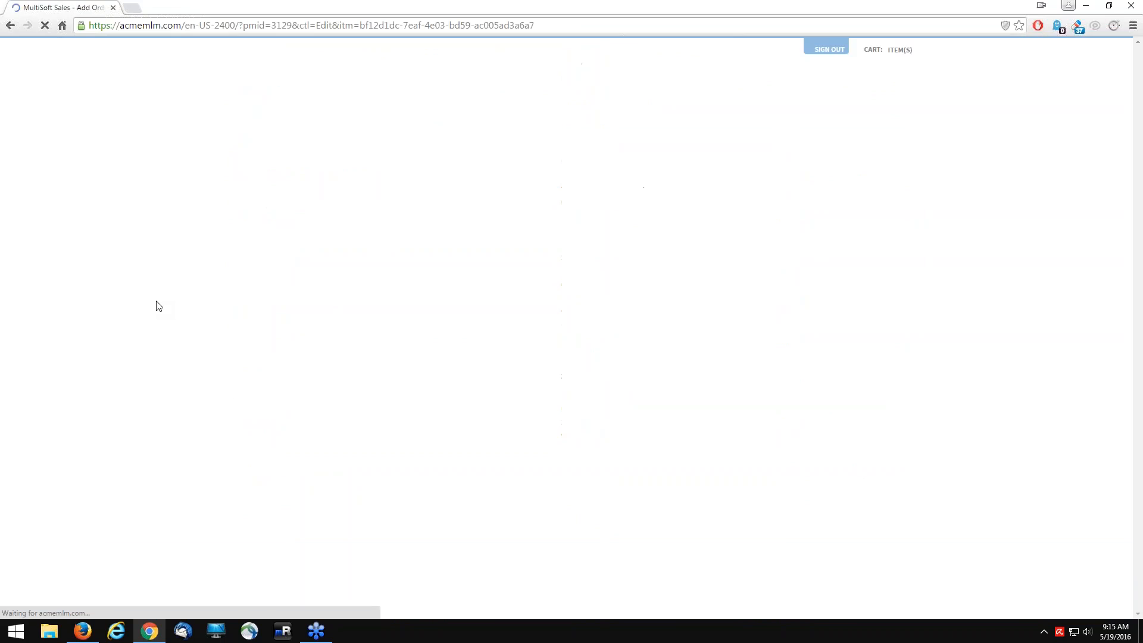
Step: Select the Cosmetics Eye Shadow product with a quantity of 9 and add it to the order
scroll(158, 305, "down", 5)
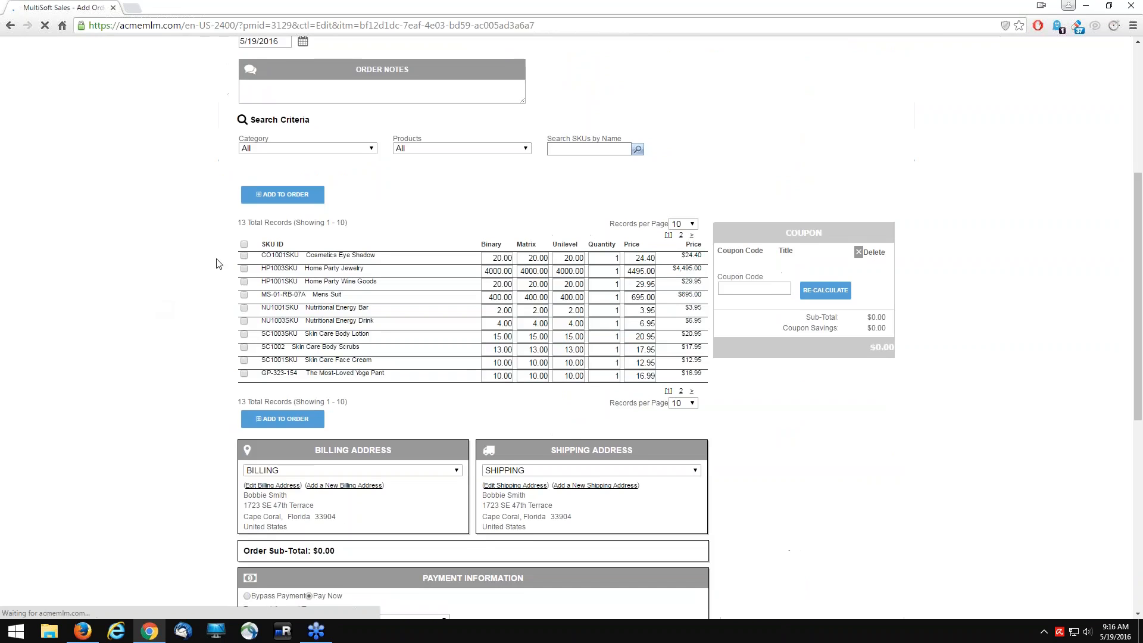
left_click(243, 256)
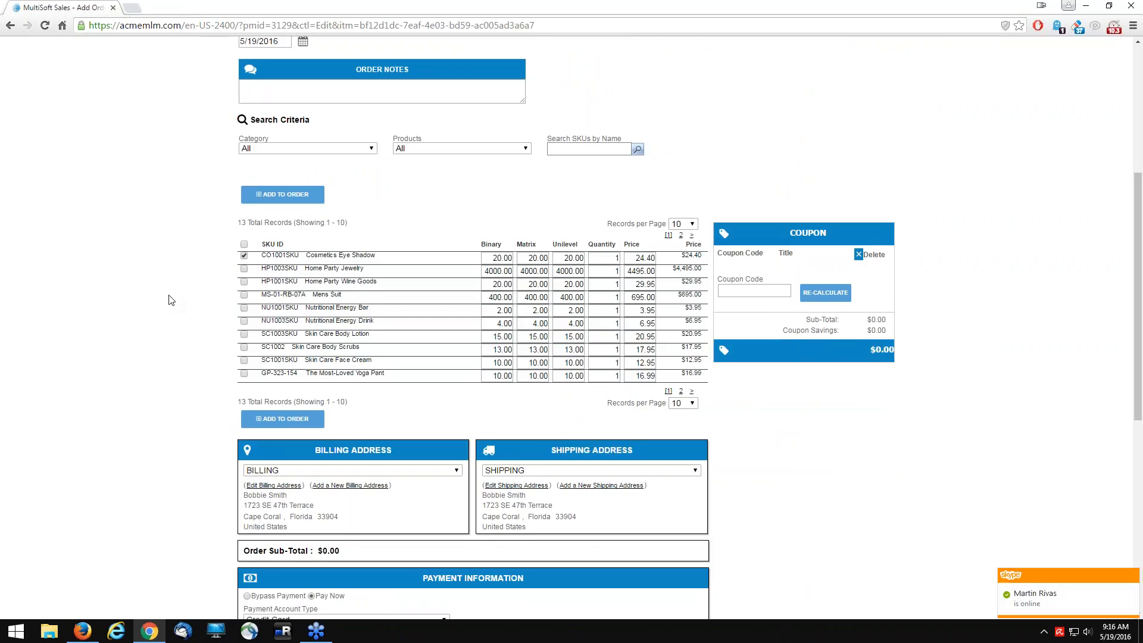
left_click(244, 256)
type("9")
key("Tab")
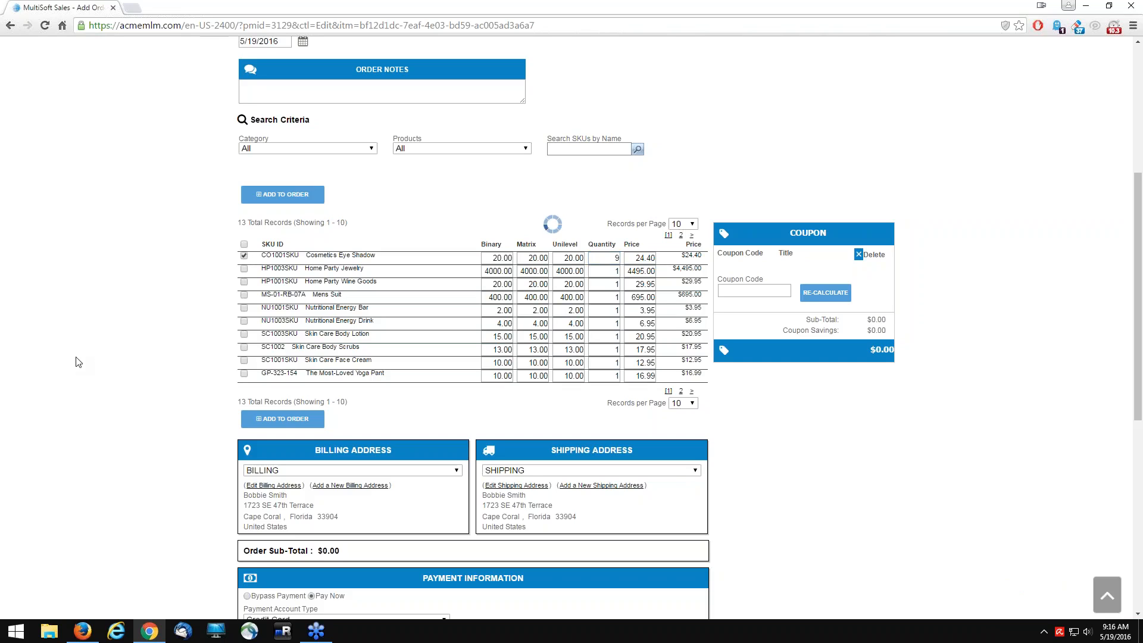
left_click(216, 415)
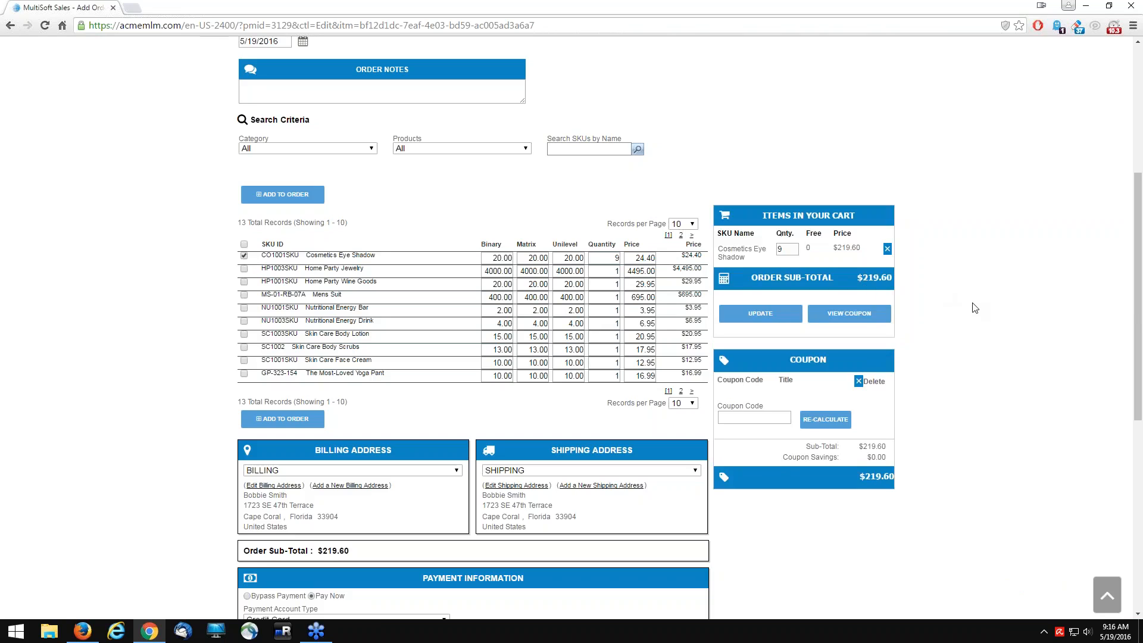
Step: Choose Visa Card as the payment card type, and enter the card number and the cardholder name Test Test
scroll(973, 306, "down", 4)
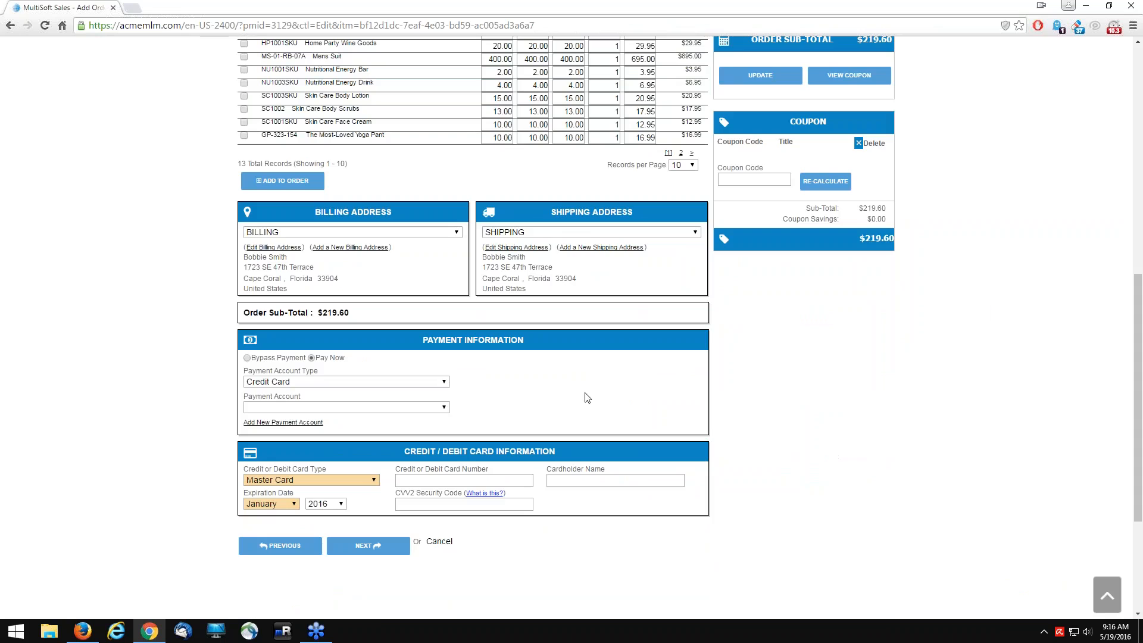
left_click(287, 482)
left_click(271, 502)
left_click(409, 481)
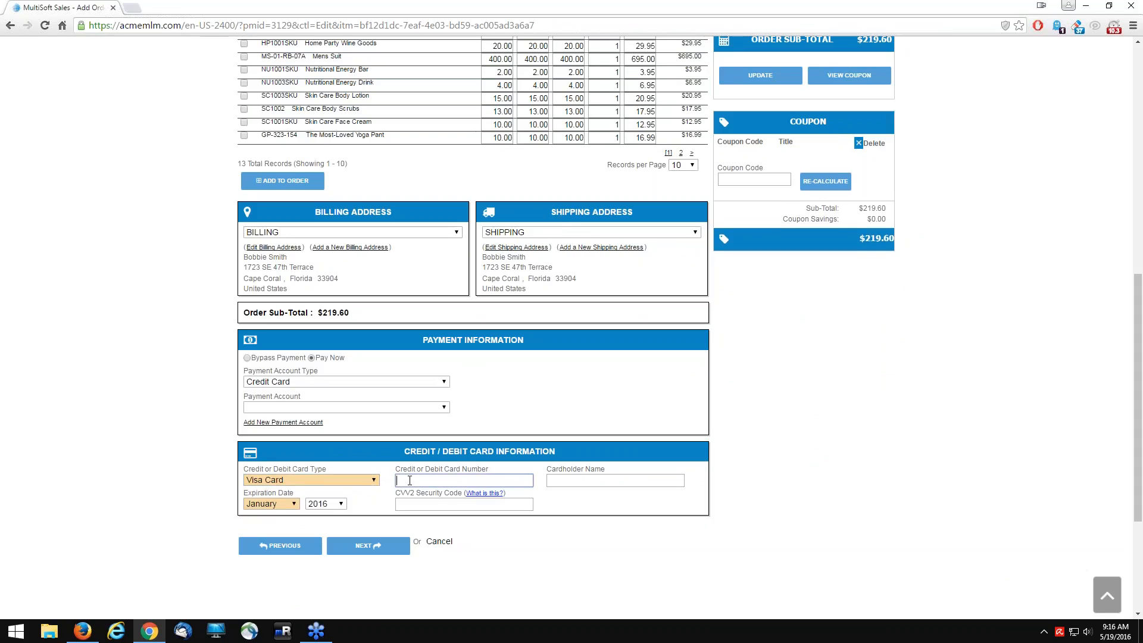
type("4111111111111111")
key("Tab")
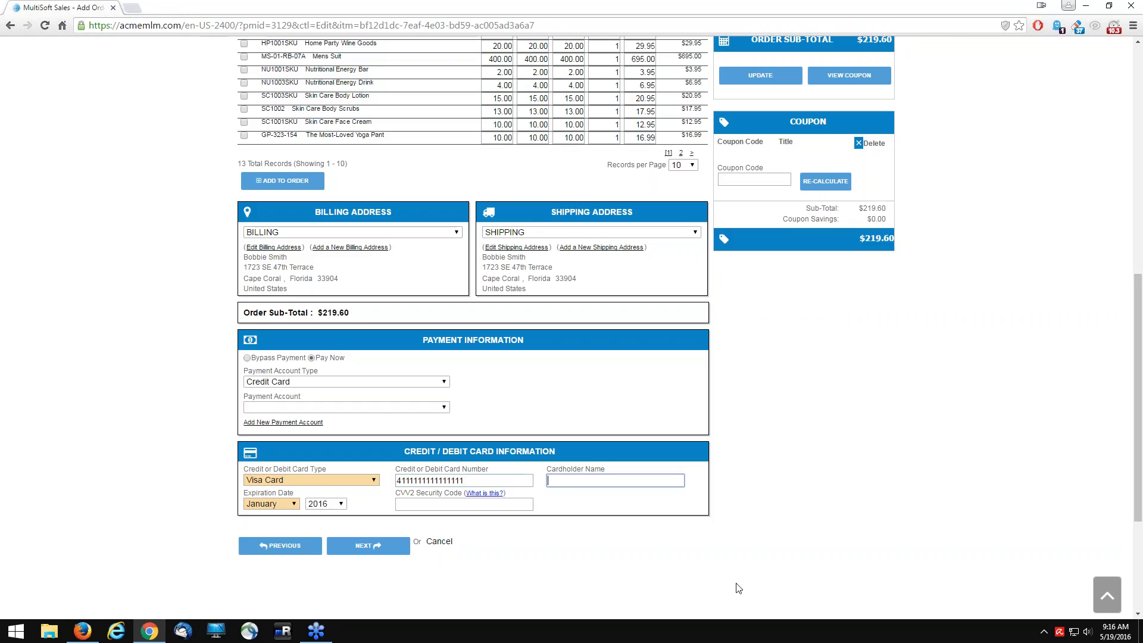
type("Test Test")
Step: Set the card's expiration year to 2019, enter its security code, and continue to the order summary
key("Tab")
key("Tab")
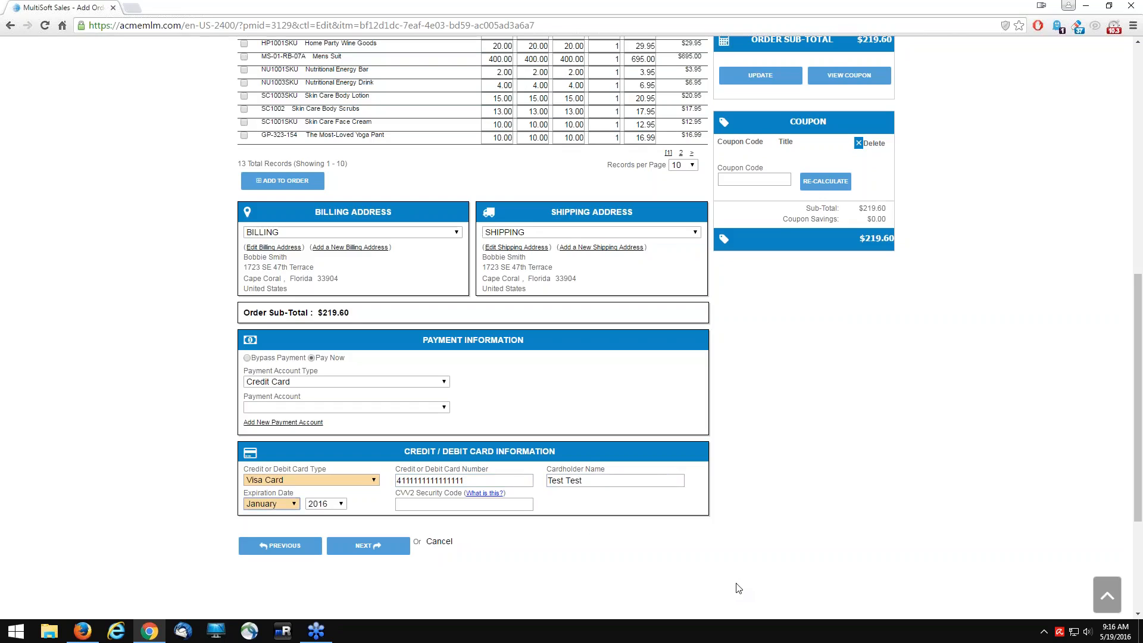
key("Tab")
type("100")
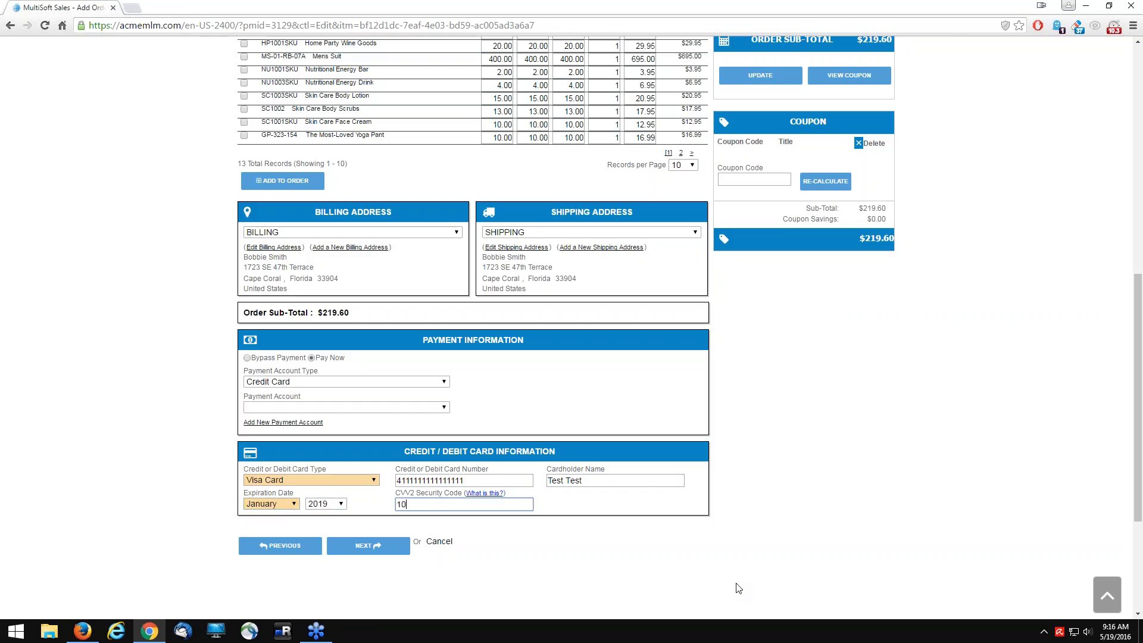
left_click(364, 547)
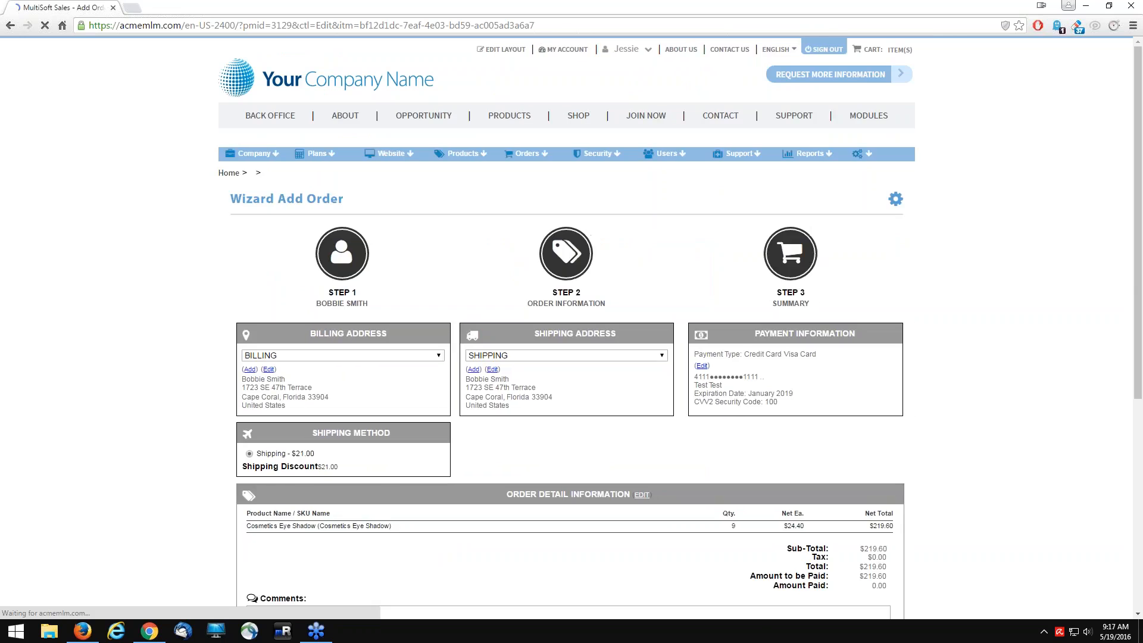
Step: Examine the shipping method, shipping discount and order totals in the order summary
scroll(962, 327, "down", 6)
scroll(1036, 329, "up", 5)
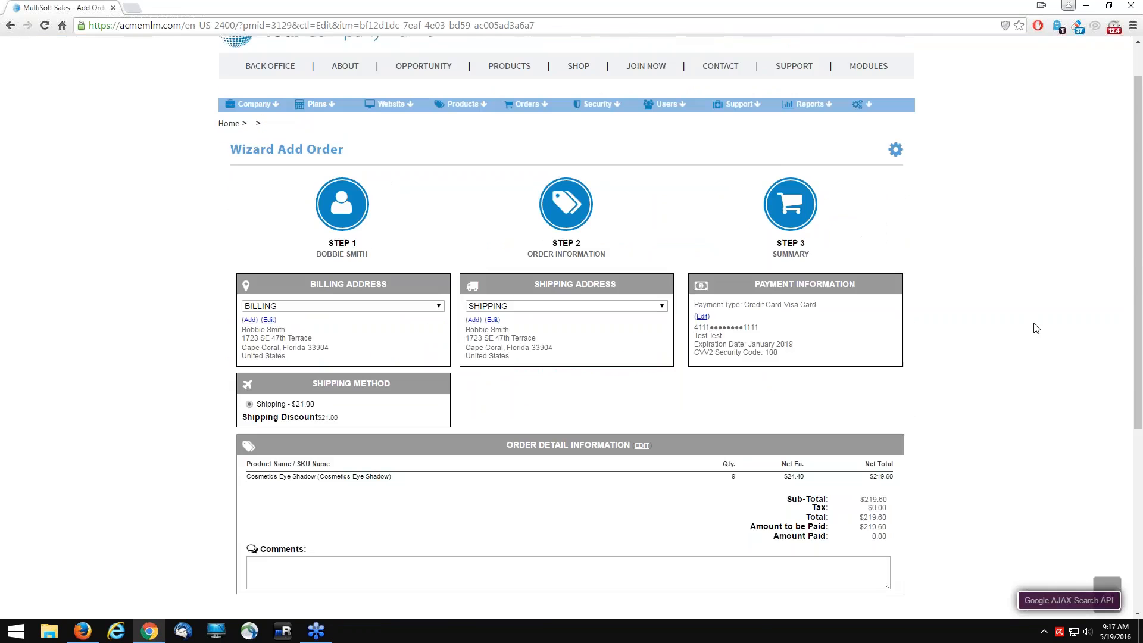